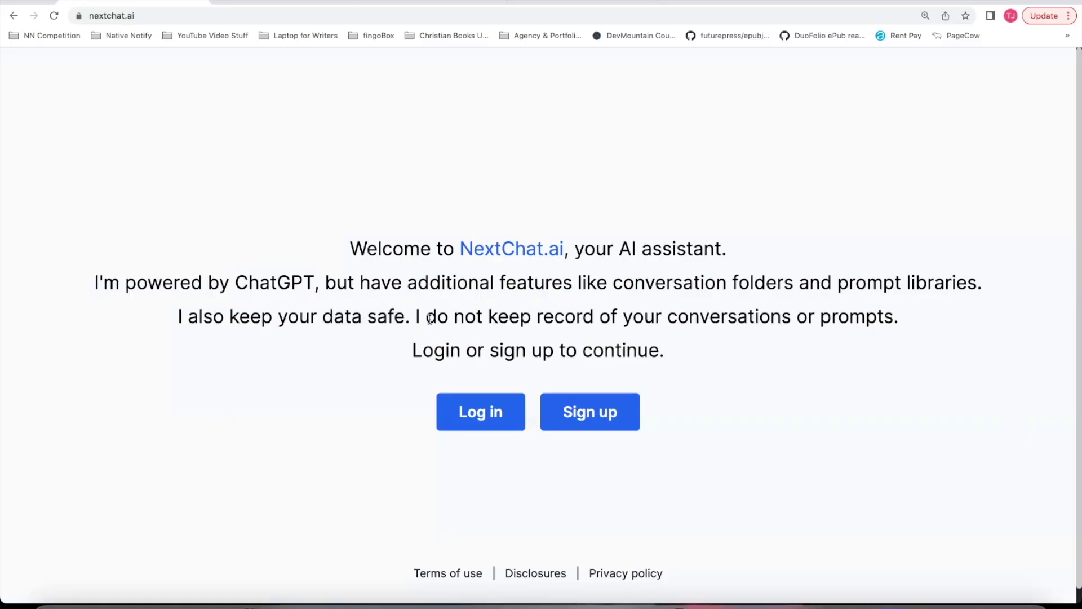
# Step: Examine the welcome page's statement about not keeping records of conversations or prompts, and open the Disclosures page
pyautogui.moveTo(429, 319); pyautogui.dragTo(890, 313)
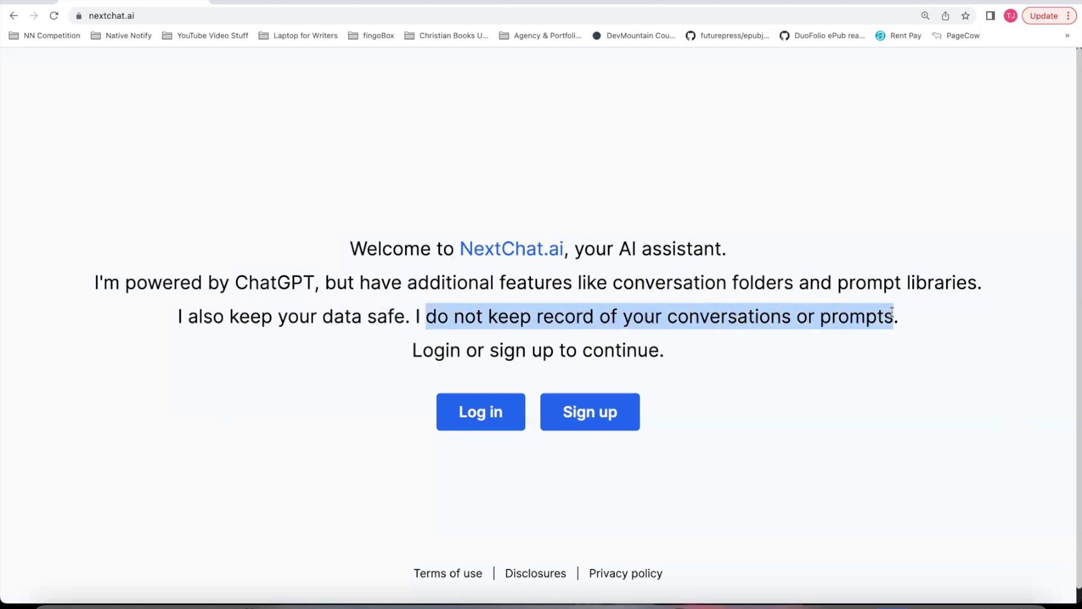
pyautogui.click(476, 289)
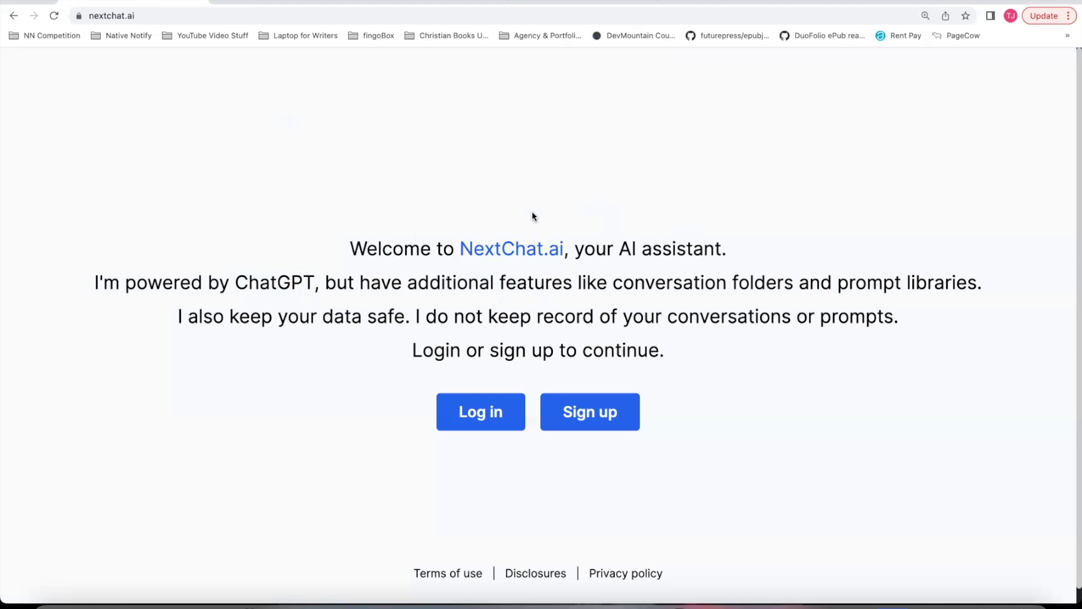
pyautogui.click(534, 573)
pyautogui.moveTo(368, 278); pyautogui.dragTo(324, 299)
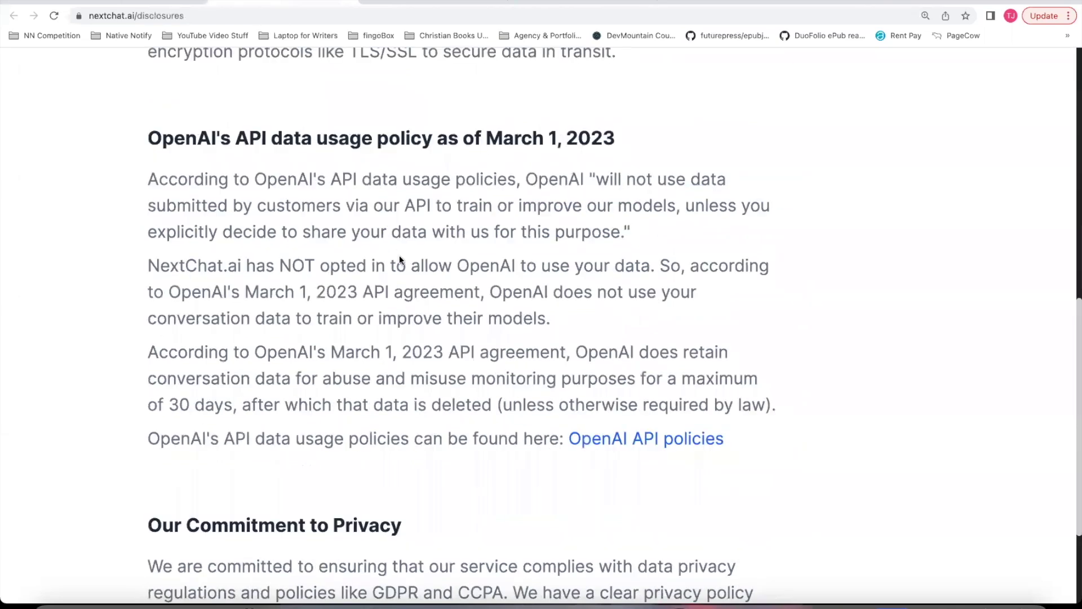
# Step: Read the OpenAI API data usage policy section on model training and NextChat.ai's opt-in status
pyautogui.scroll(-1, 399, 255)
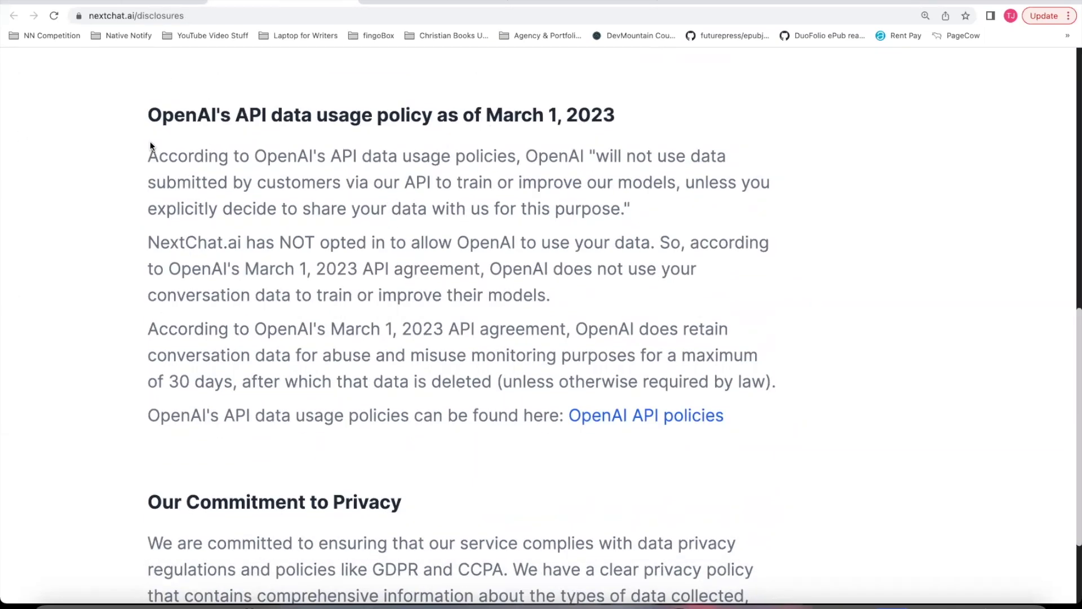
pyautogui.moveTo(147, 115); pyautogui.dragTo(264, 107)
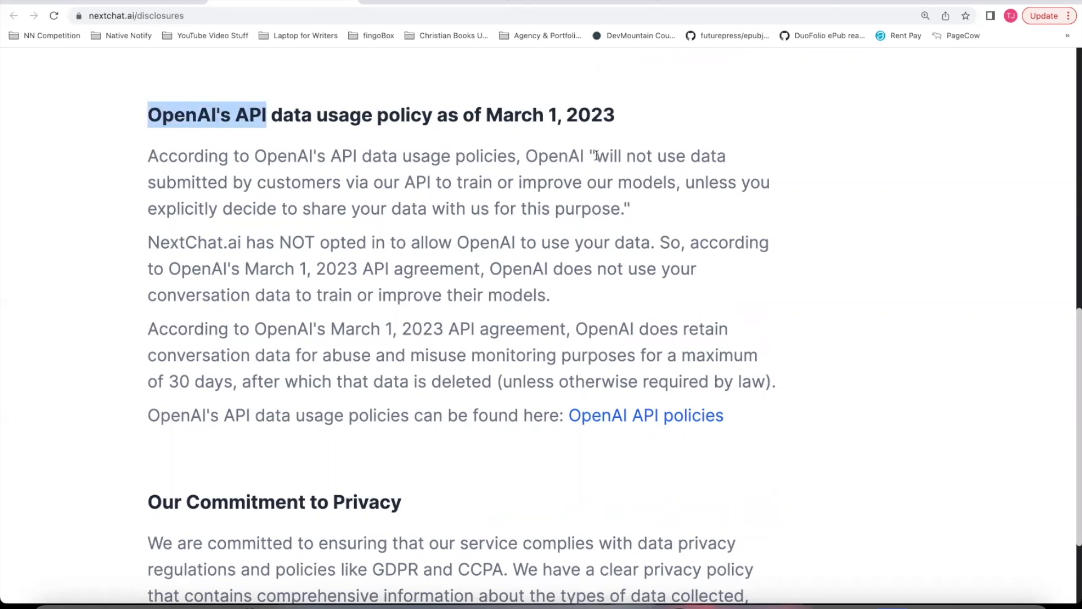
pyautogui.moveTo(625, 156); pyautogui.dragTo(673, 183)
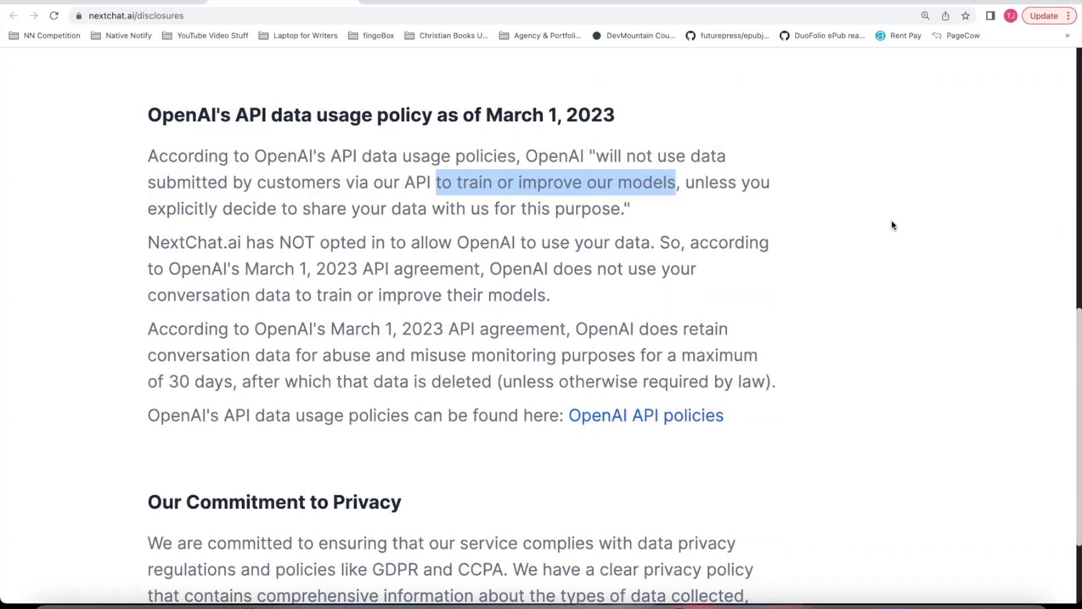
pyautogui.moveTo(685, 182); pyautogui.dragTo(433, 208)
pyautogui.moveTo(146, 243); pyautogui.dragTo(314, 236)
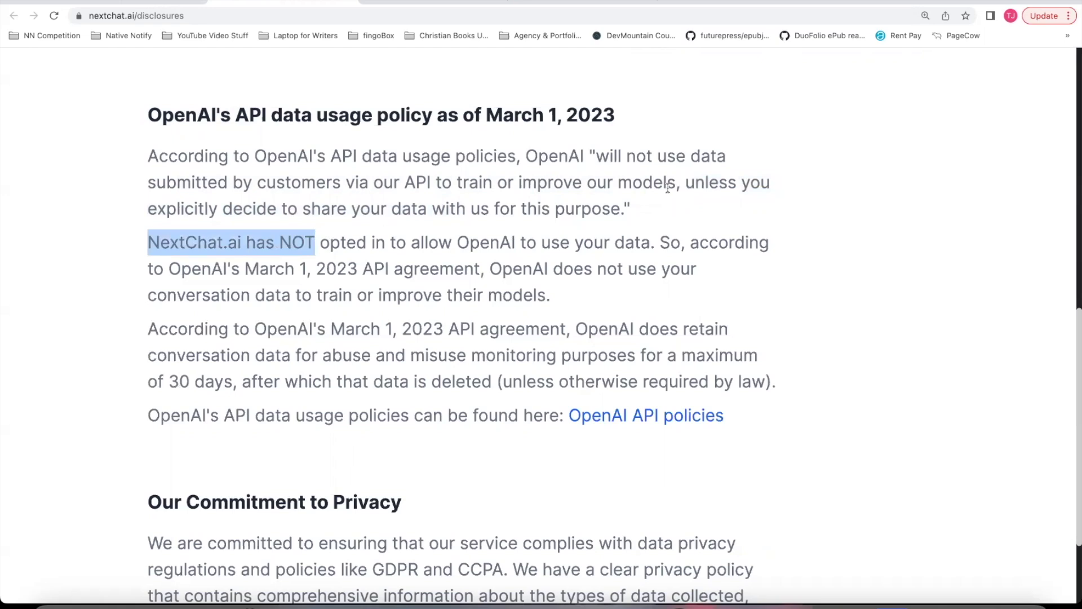
# Step: Read the disclosure's paragraph on how long OpenAI retains conversation data, and revisit its passage on training models
pyautogui.scroll(-3, 637, 211)
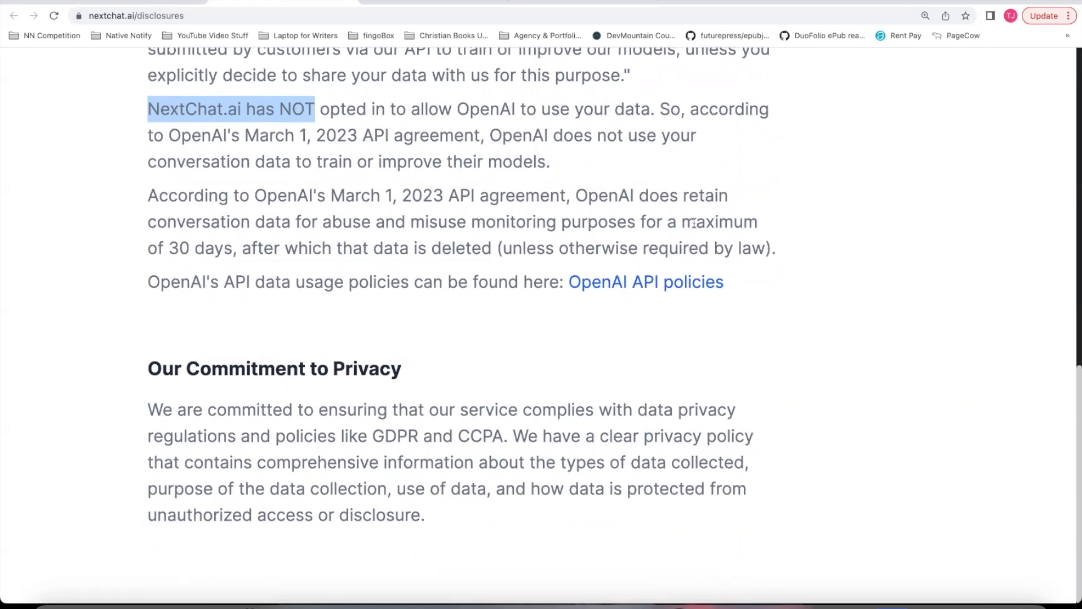
pyautogui.moveTo(684, 224); pyautogui.dragTo(232, 248)
pyautogui.moveTo(296, 222); pyautogui.dragTo(635, 224)
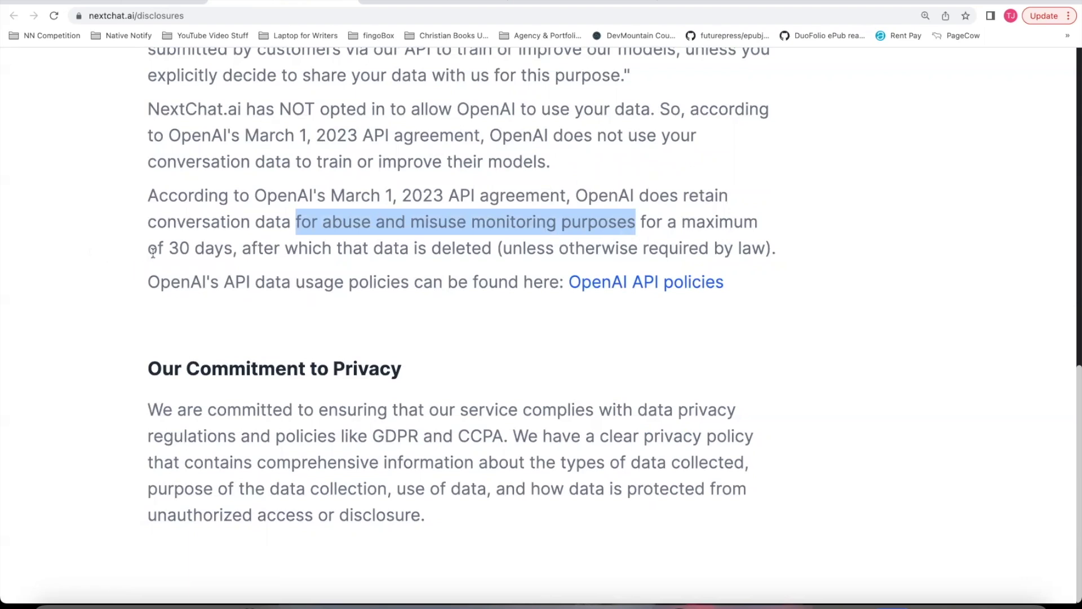
pyautogui.moveTo(169, 249); pyautogui.dragTo(235, 249)
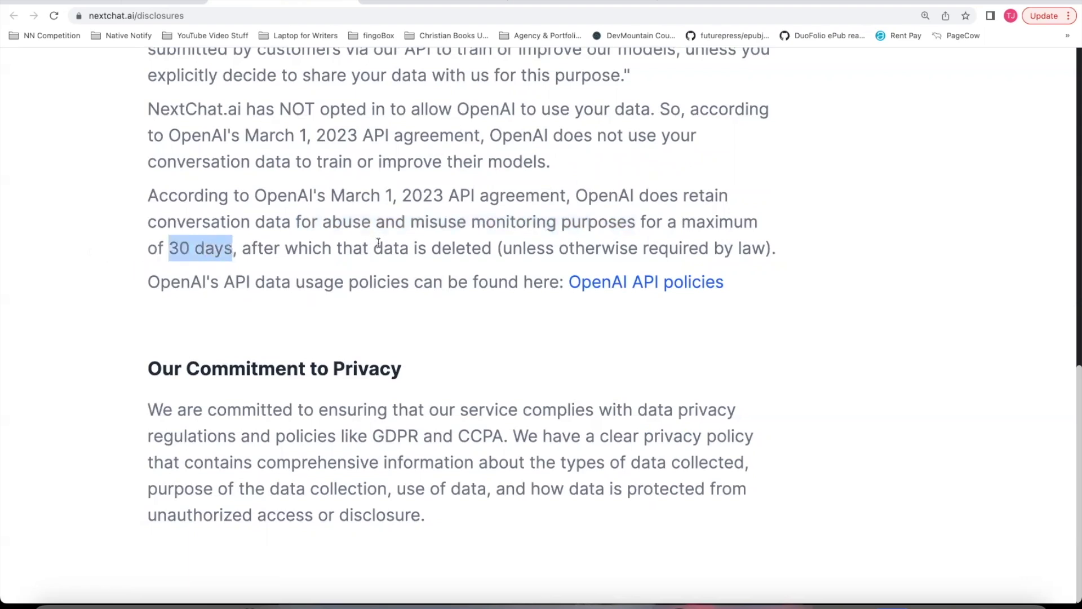
pyautogui.moveTo(373, 249); pyautogui.dragTo(491, 249)
pyautogui.scroll(1, 760, 181)
pyautogui.scroll(2, 760, 180)
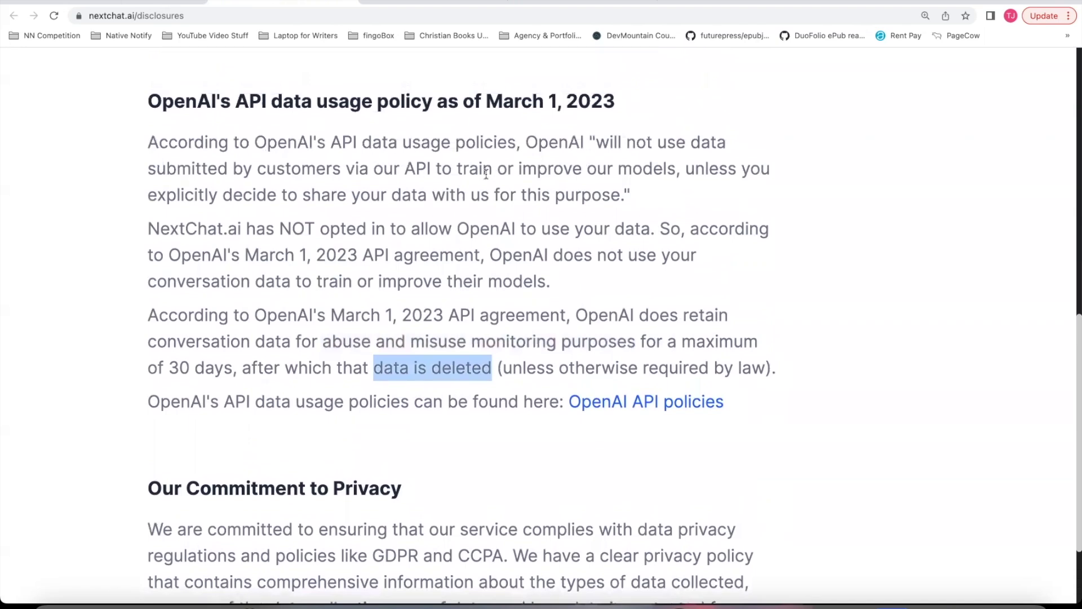
pyautogui.moveTo(442, 169); pyautogui.dragTo(677, 171)
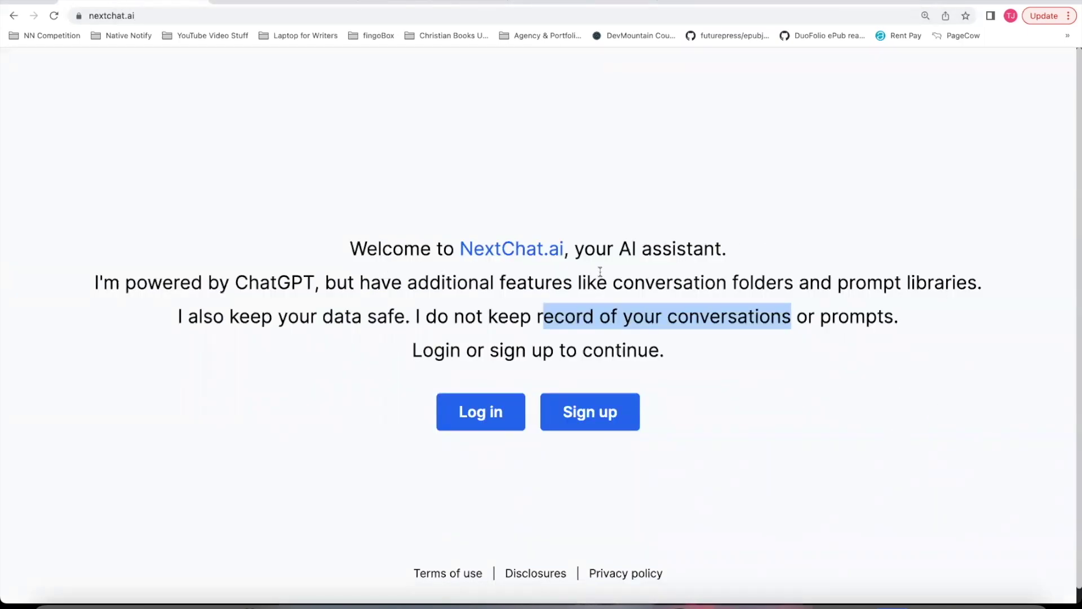
# Step: Review the welcome page's folder and prompt library features and the chat page's notice on where conversation data is saved
pyautogui.moveTo(613, 282); pyautogui.dragTo(963, 285)
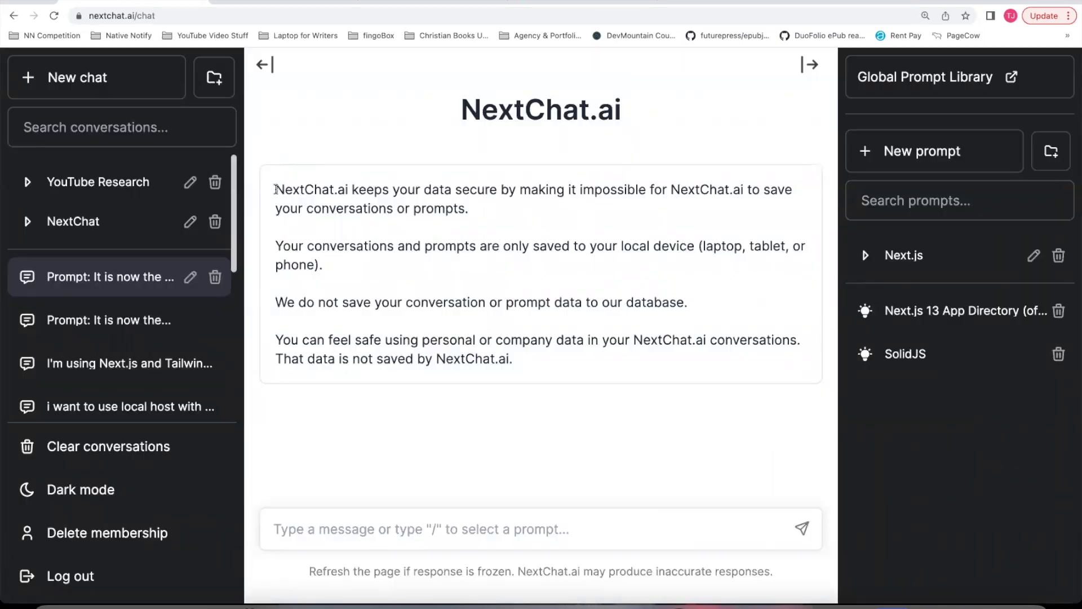
pyautogui.moveTo(276, 188); pyautogui.dragTo(467, 203)
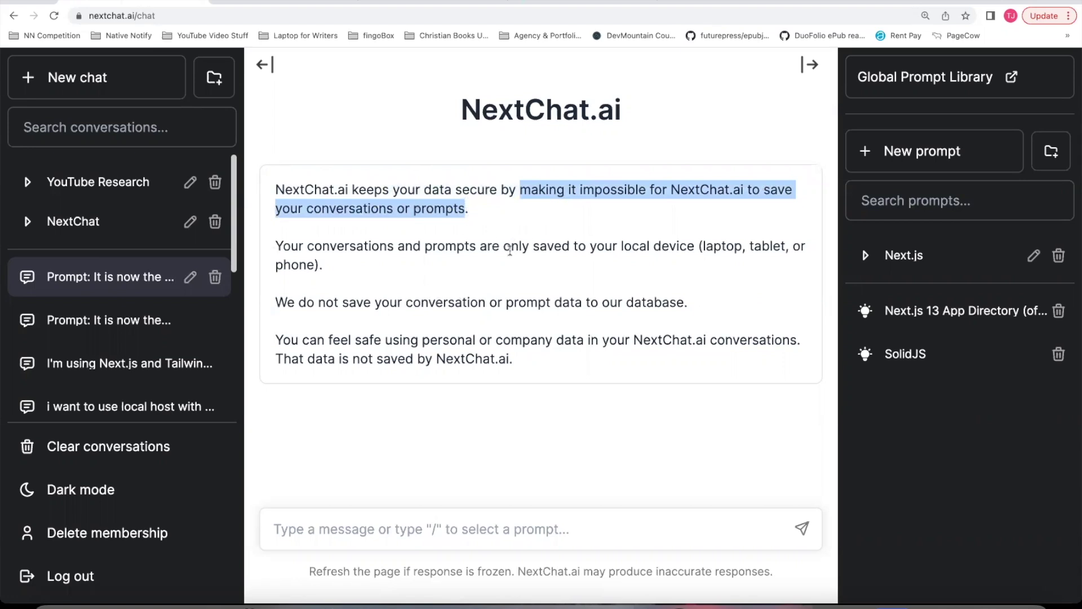
pyautogui.moveTo(504, 248); pyautogui.dragTo(696, 252)
pyautogui.doubleClick(723, 247)
pyautogui.doubleClick(765, 246)
pyautogui.doubleClick(295, 264)
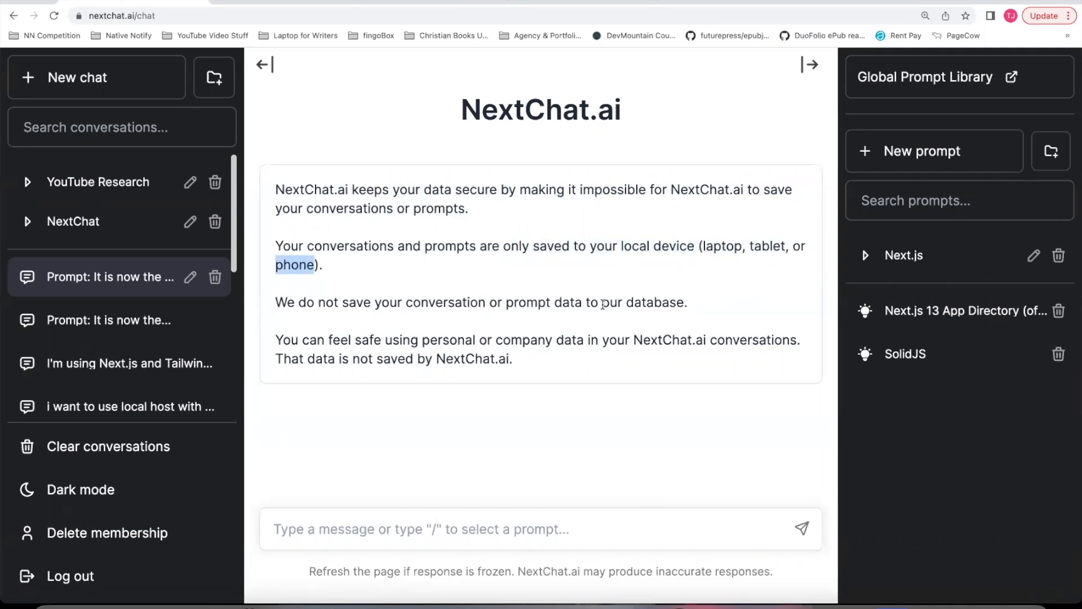
pyautogui.moveTo(602, 305); pyautogui.dragTo(684, 304)
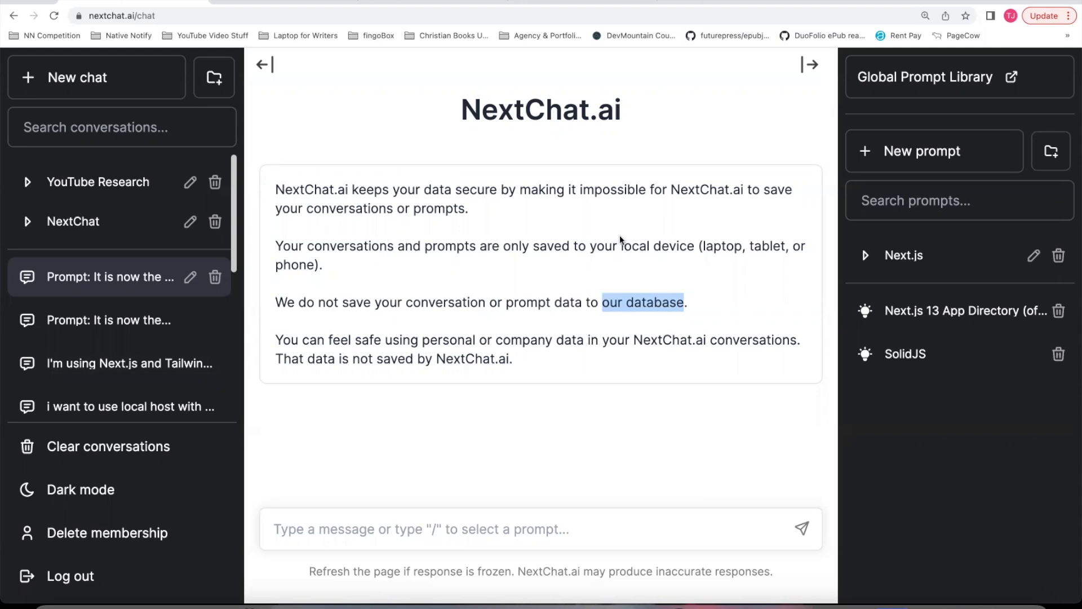
pyautogui.moveTo(621, 245); pyautogui.dragTo(694, 246)
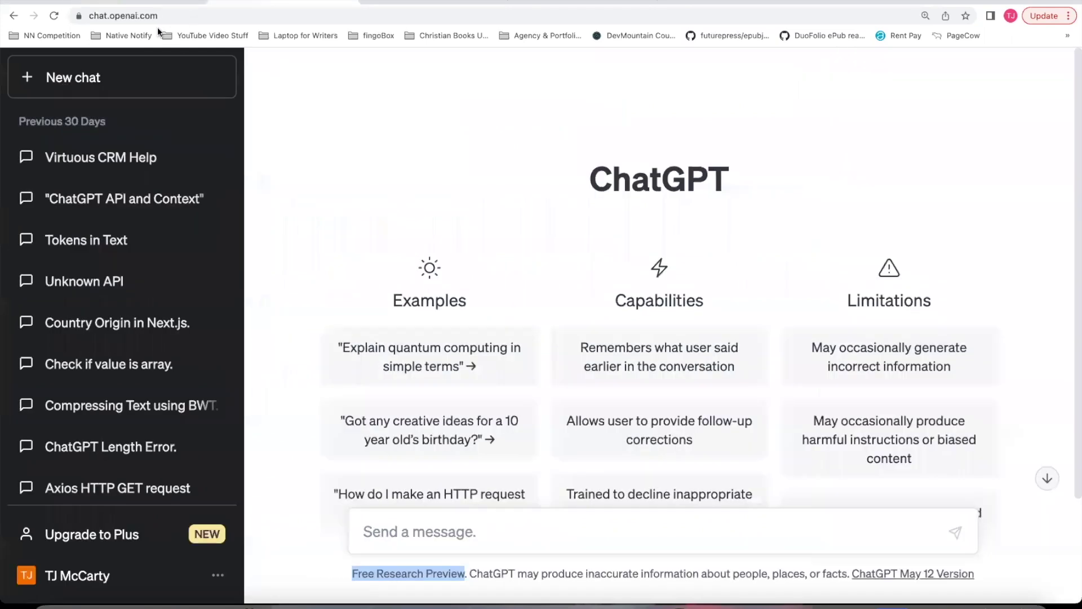
# Step: Look through the list of past conversations in ChatGPT
pyautogui.click(157, 5)
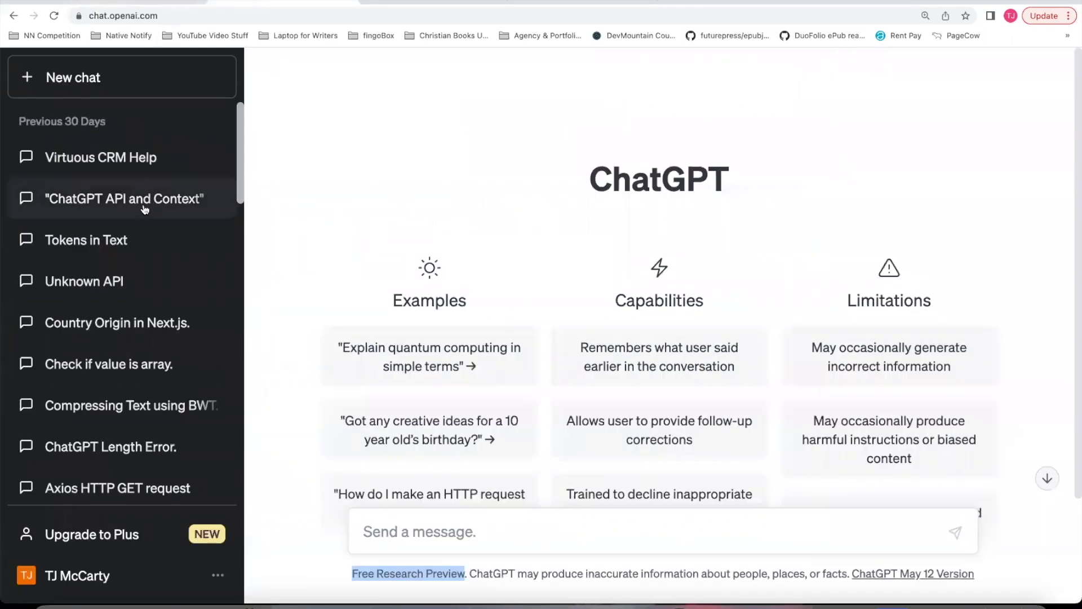
pyautogui.scroll(-6, 133, 133)
pyautogui.scroll(-5, 135, 153)
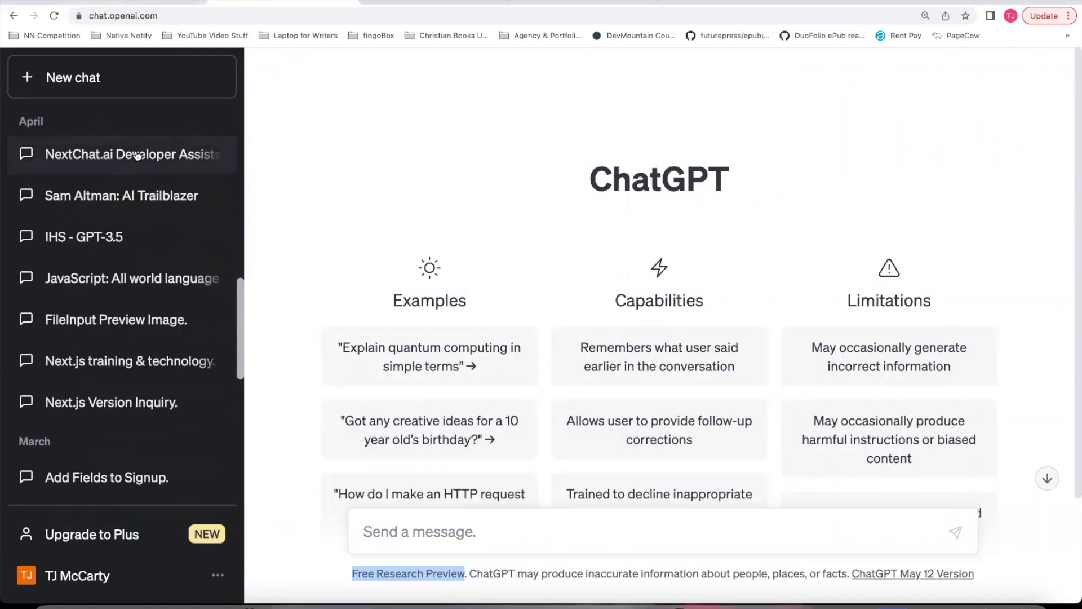
pyautogui.scroll(10, 128, 145)
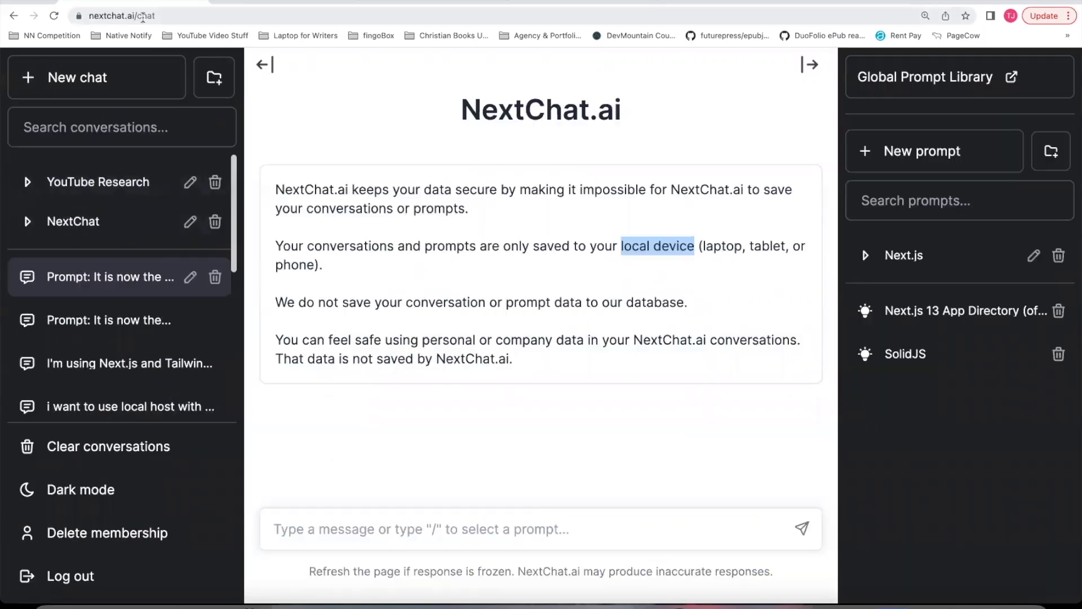
# Step: Switch back to NextChat.ai, browse the conversation list and search it for "next.js"
pyautogui.click(141, 5)
pyautogui.scroll(-3, 107, 276)
pyautogui.scroll(3, 107, 276)
pyautogui.click(76, 128)
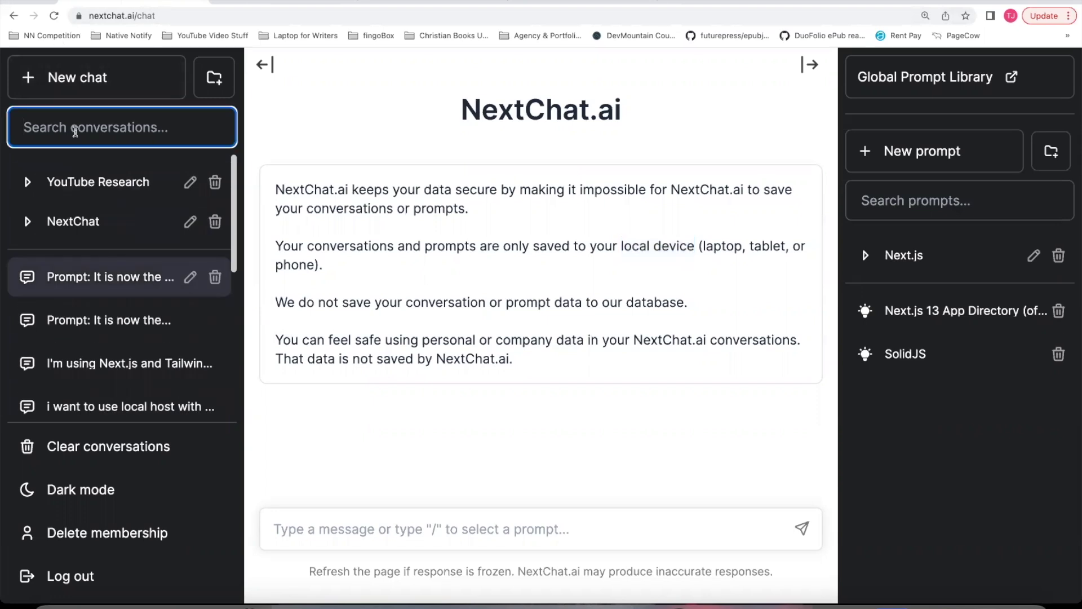
pyautogui.scroll(-5, 147, 277)
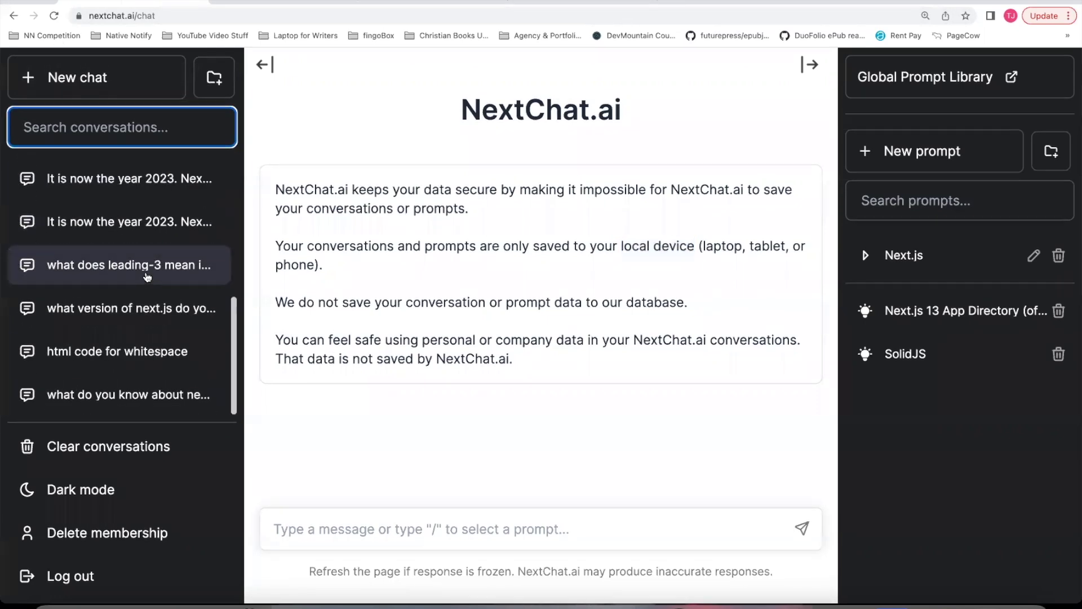
pyautogui.scroll(5, 148, 277)
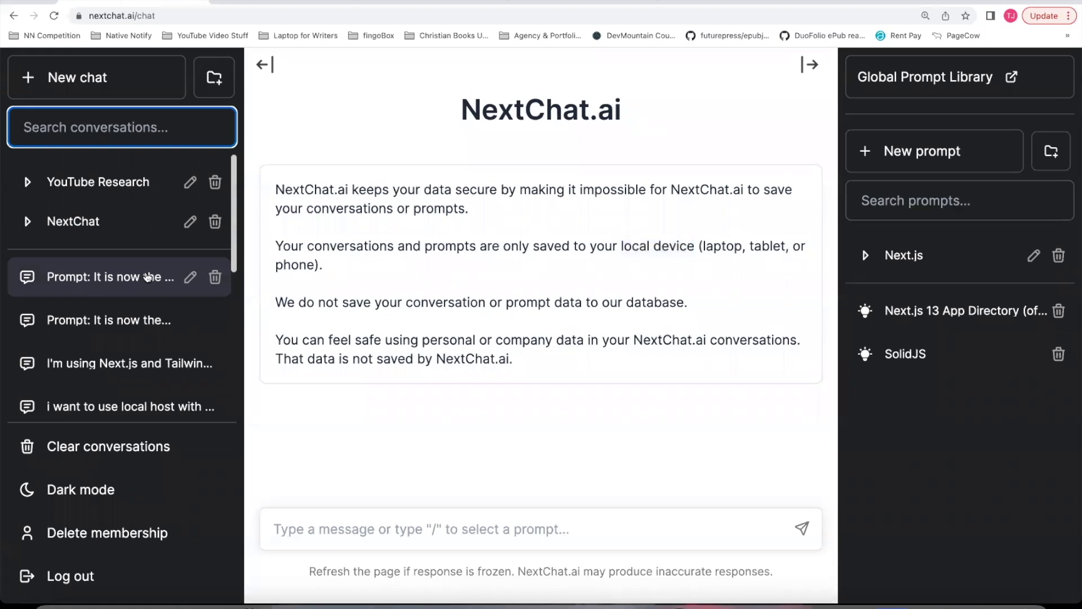
pyautogui.write('next.js')
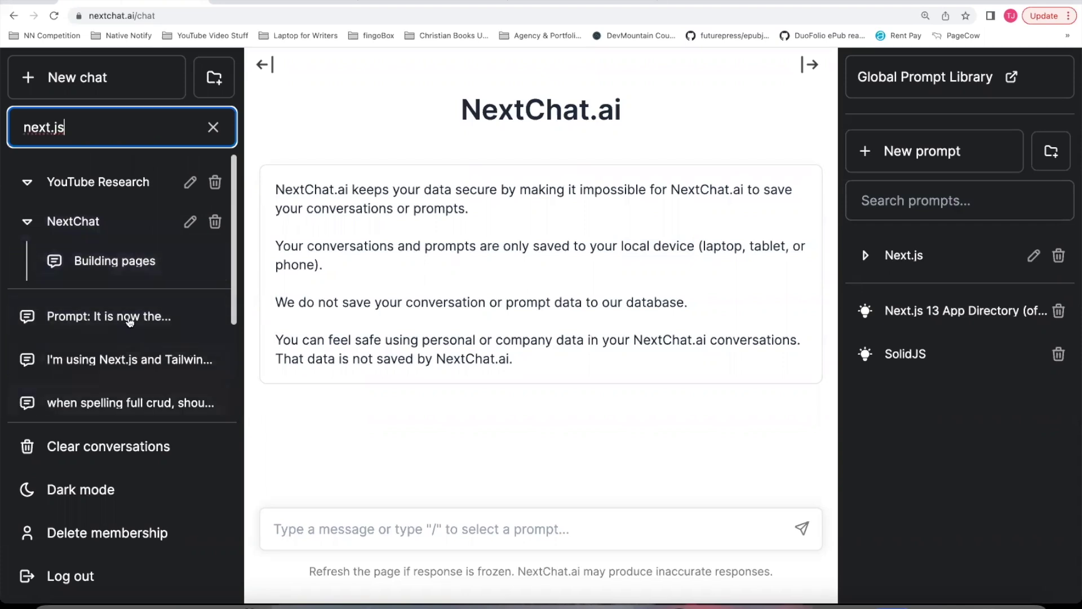
pyautogui.scroll(-3, 126, 314)
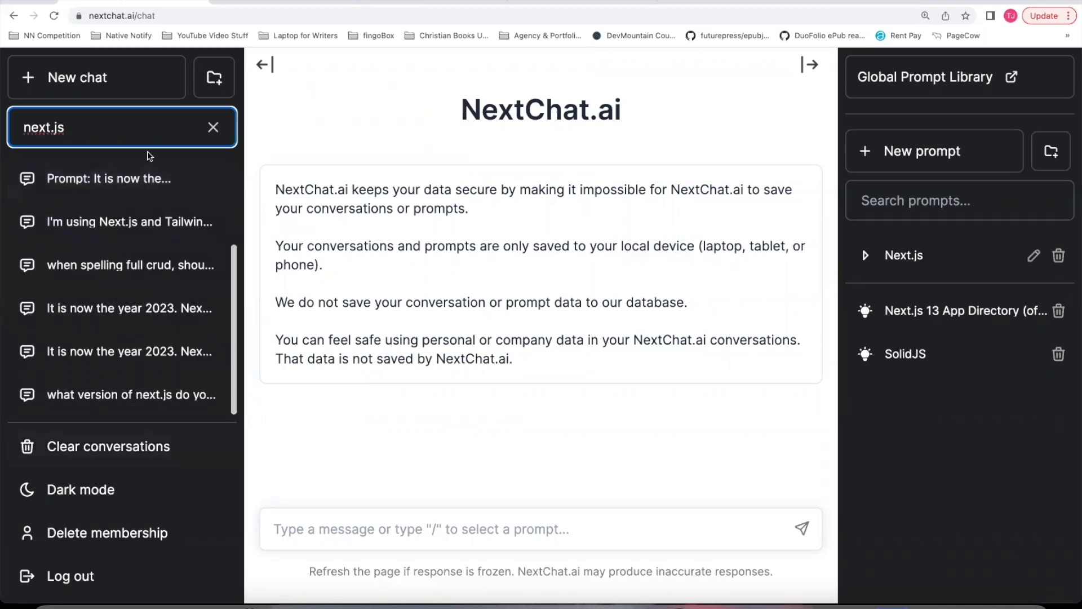
pyautogui.scroll(3, 164, 212)
# Step: Search the conversations for "app directory", read through the first matching conversation outside the folders, and clear the search
pyautogui.press('super+a')
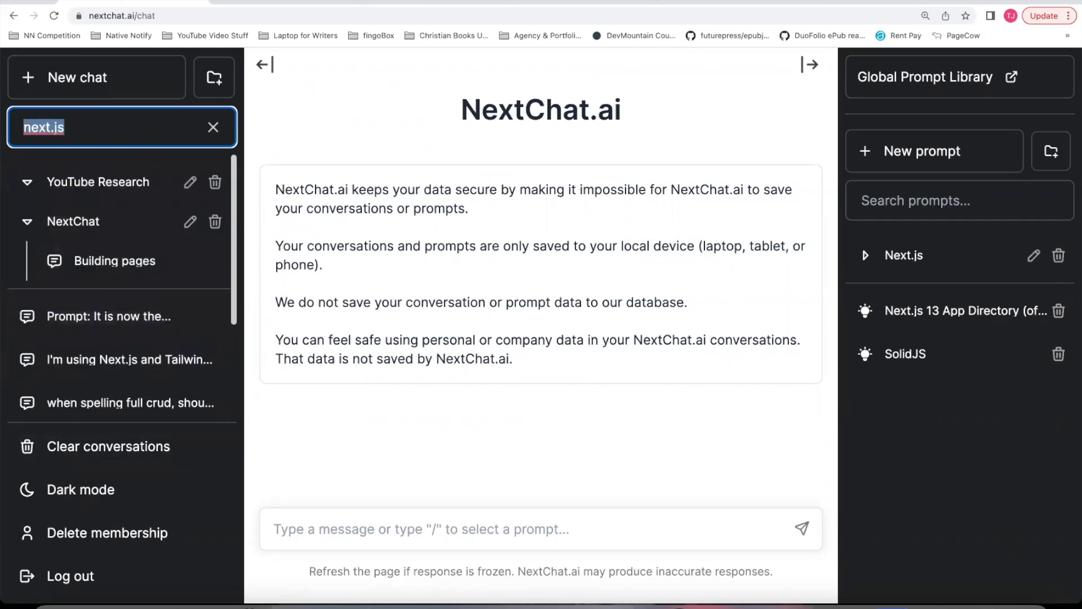
pyautogui.write('app directory')
pyautogui.scroll(-1, 124, 352)
pyautogui.click(125, 261)
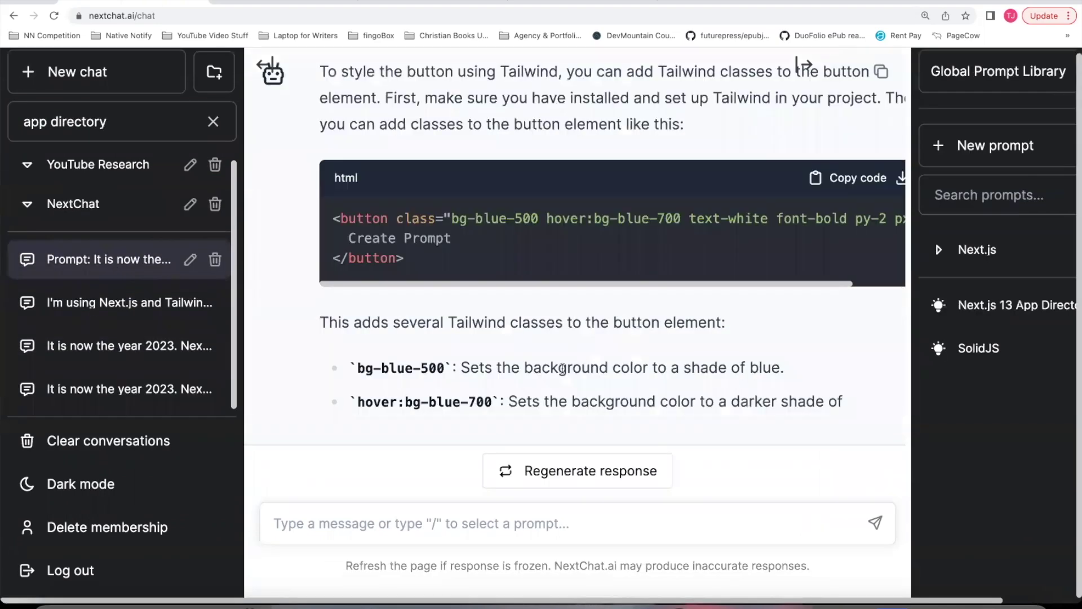
pyautogui.scroll(10, 556, 241)
pyautogui.scroll(5, 556, 241)
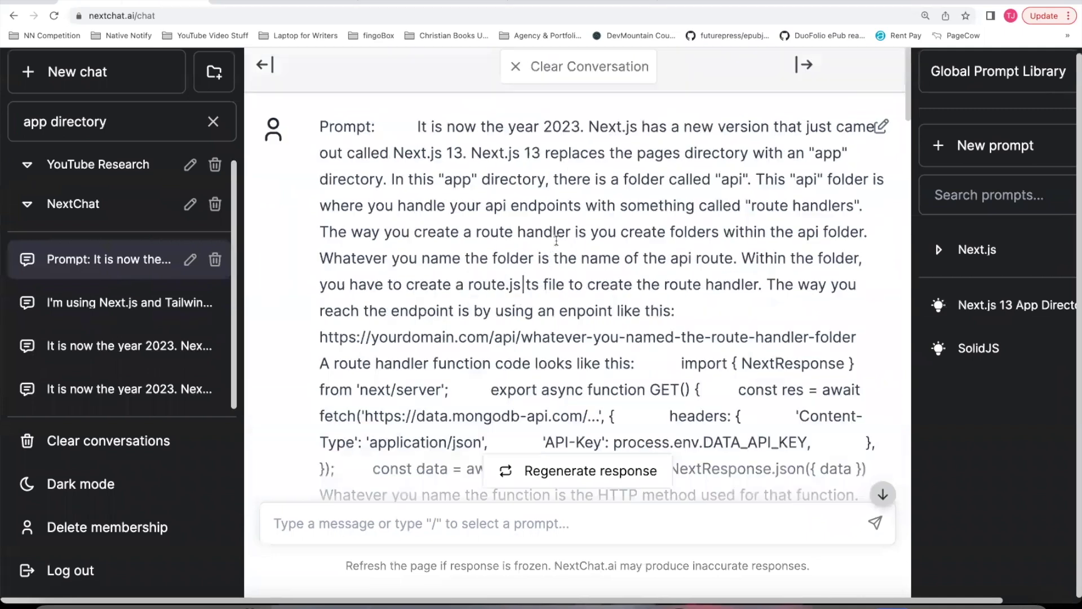
pyautogui.scroll(-5, 556, 240)
pyautogui.click(213, 121)
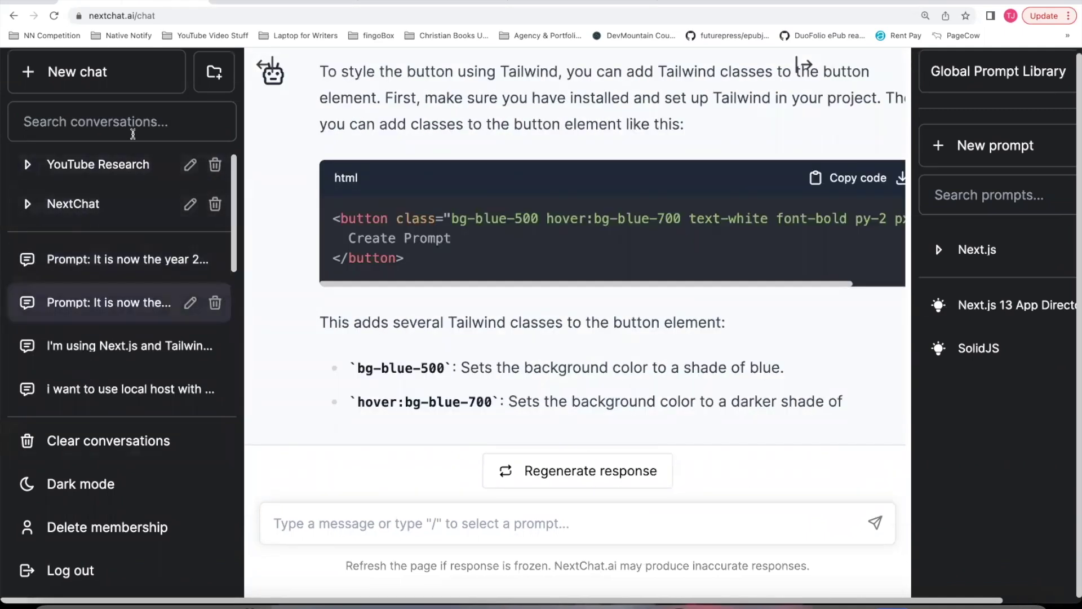
# Step: Create a new conversation folder named "Client 1"
pyautogui.click(212, 85)
pyautogui.press('BackSpace')
pyautogui.press('BackSpace')
pyautogui.press('BackSpace')
pyautogui.press('BackSpace')
pyautogui.press('BackSpace')
pyautogui.press('BackSpace')
pyautogui.press('BackSpace')
pyautogui.press('BackSpace')
pyautogui.press('BackSpace')
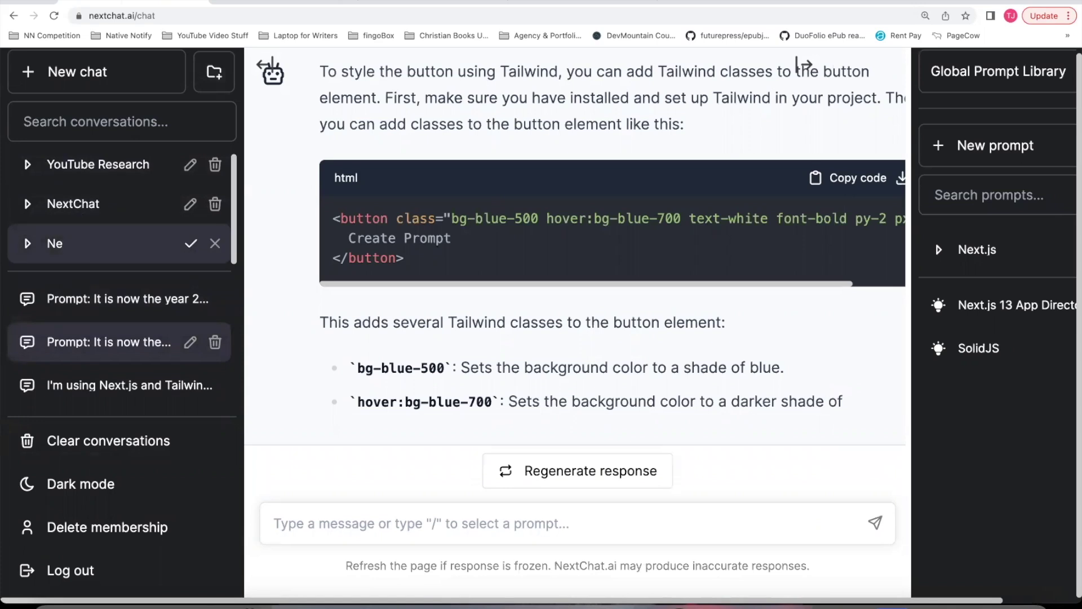
pyautogui.write('Client 1')
pyautogui.press('Return')
# Step: Expand the Client 1 folder, start a new conversation and move it into that folder
pyautogui.click(67, 247)
pyautogui.click(77, 75)
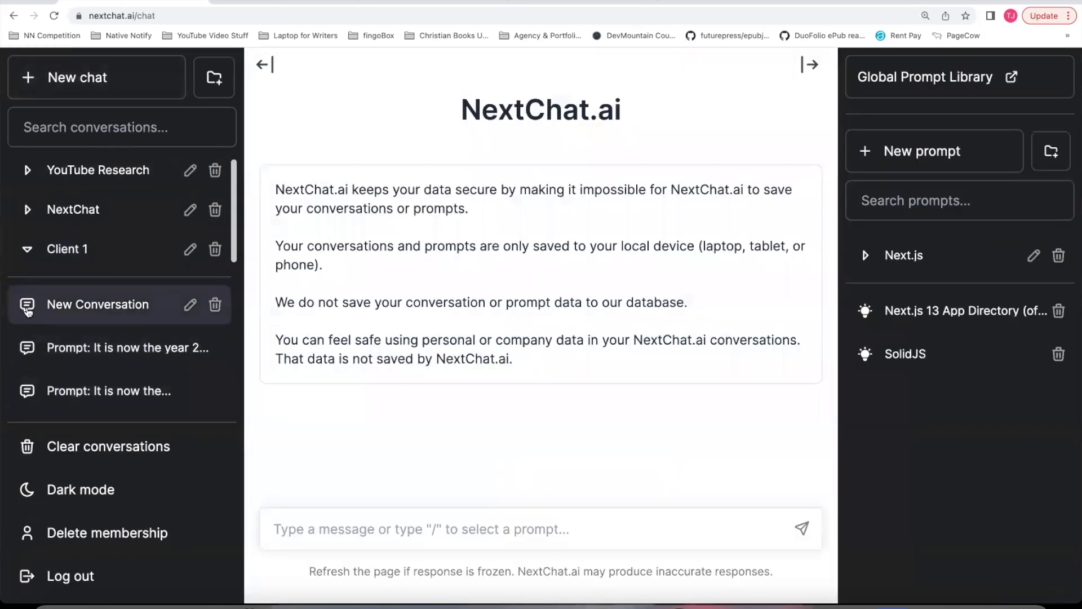
pyautogui.moveTo(72, 308); pyautogui.dragTo(45, 241)
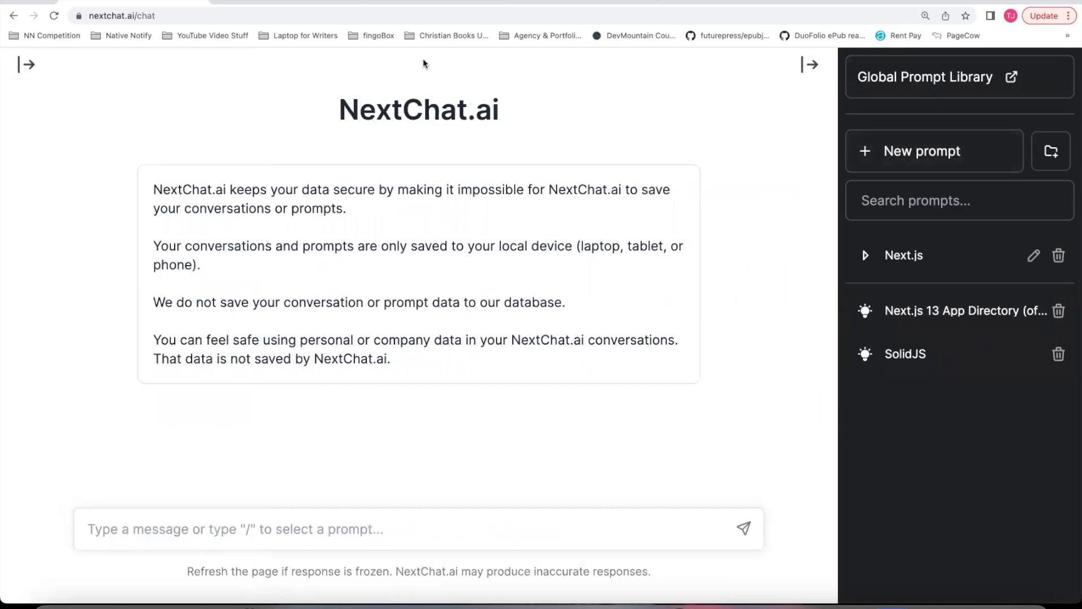
pyautogui.click(240, 1)
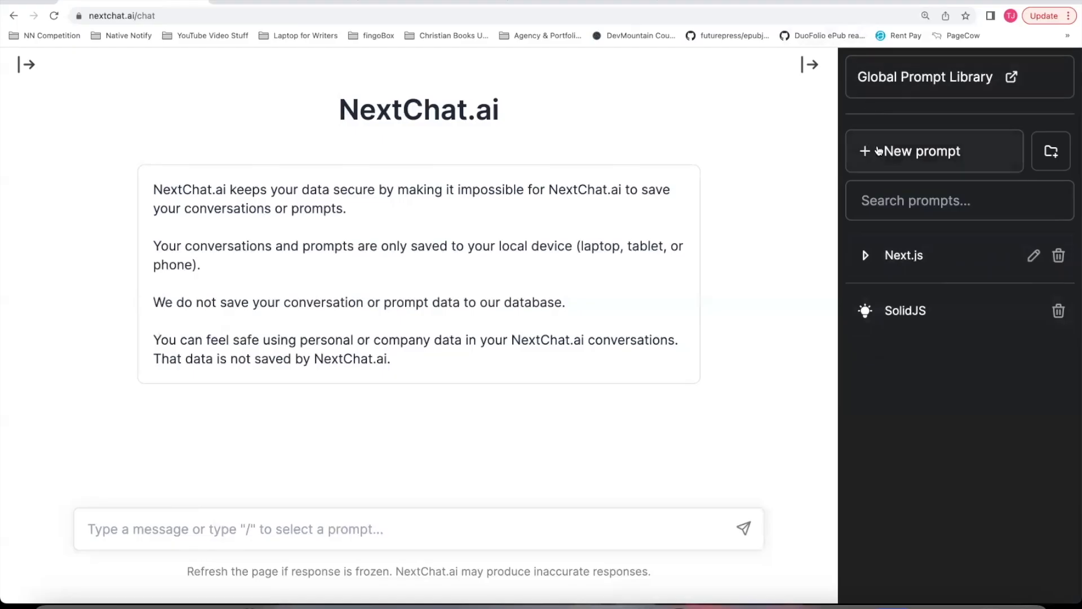
# Step: Create a new prompt and name it "Next.js 13"
pyautogui.click(878, 151)
pyautogui.click(889, 309)
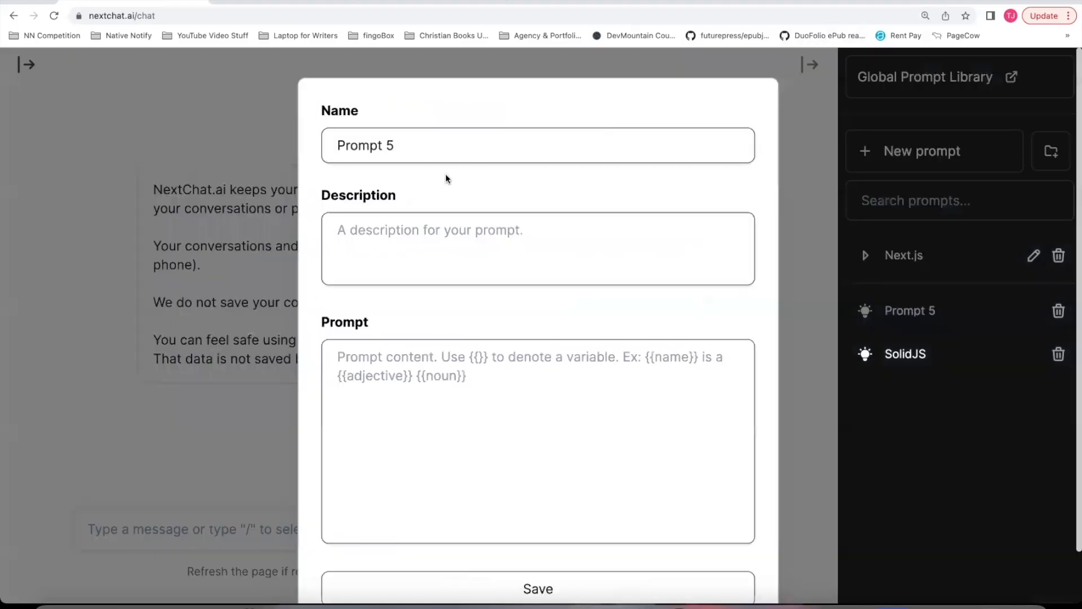
pyautogui.tripleClick(425, 145)
pyautogui.write('Next.js ')
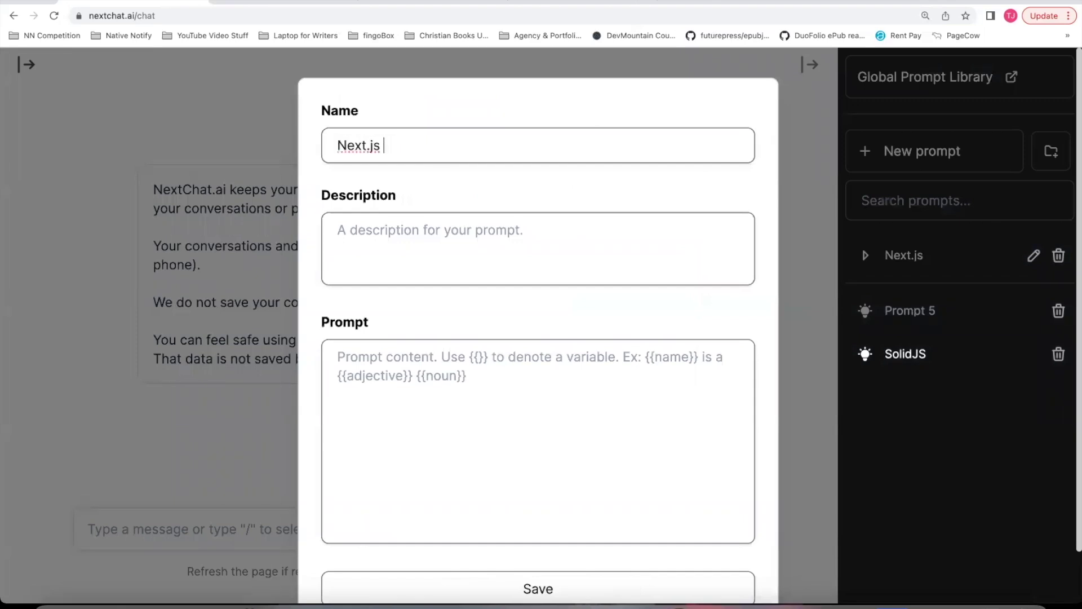
# Step: Write the prompt text saying it is now 2023, Next.js version 13 just came out, and pages are now created in an app directory, not a pages directory
pyautogui.write('It is now the year 202')
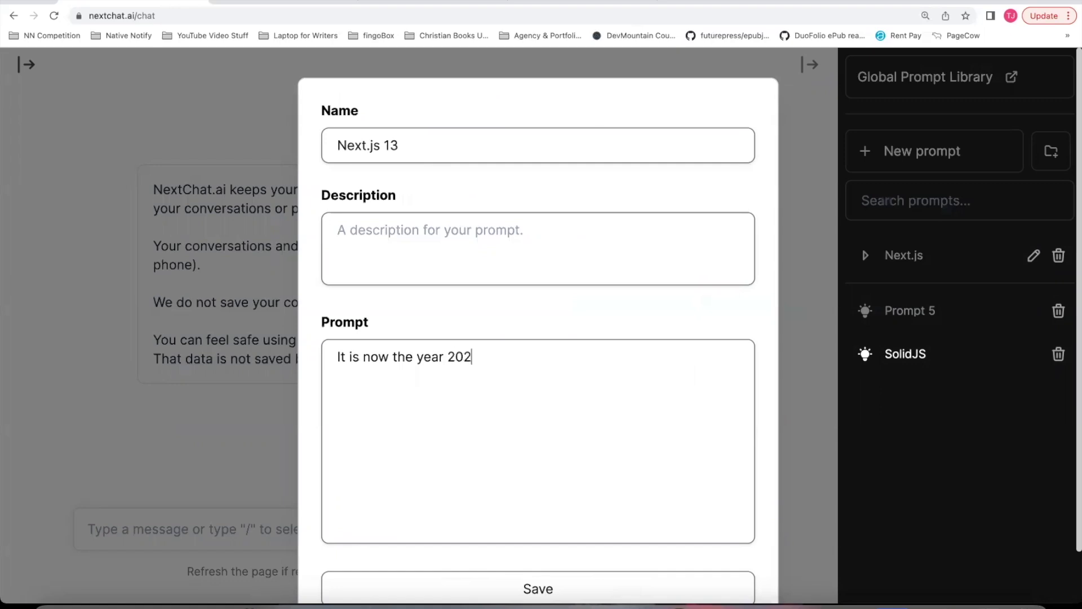
pyautogui.write('3')
pyautogui.write('. Next.js just came out')
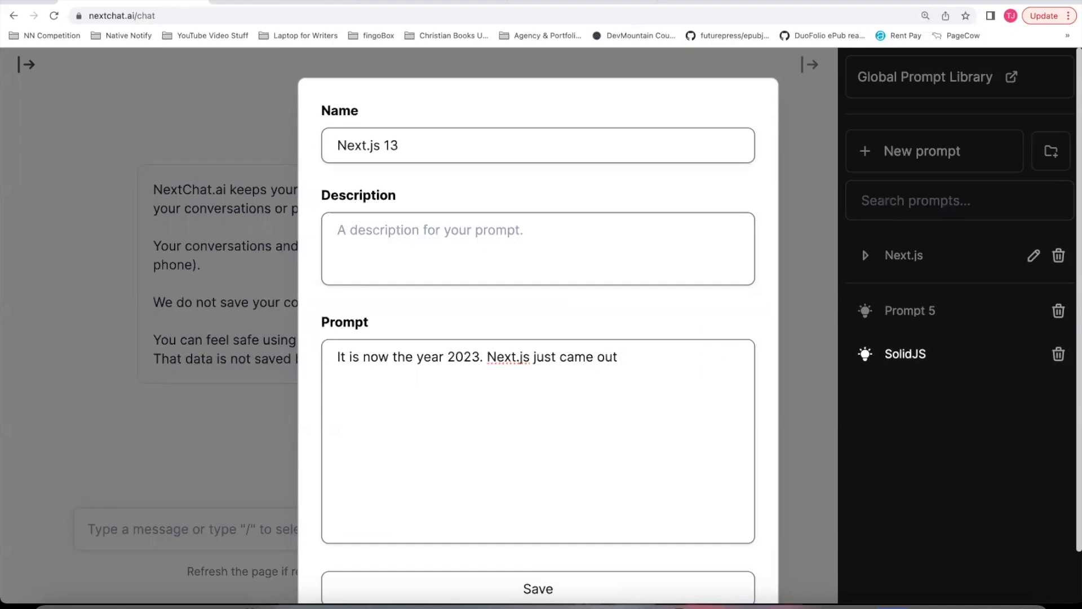
pyautogui.write(' with version 13. Instead of creating pages in a pages directory. You b')
pyautogui.press('BackSpace')
pyautogui.write('now create pages in an app directory.')
# Step: Extend the new prompt's name to "Next.js 13 App" and save the prompt
pyautogui.scroll(-2, 486, 454)
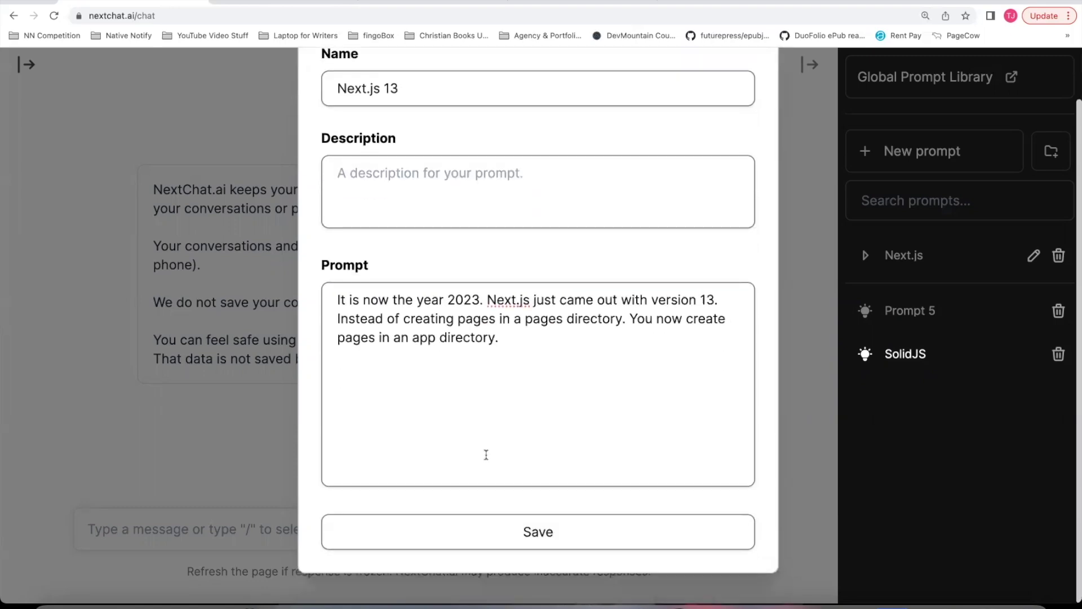
pyautogui.click(422, 88)
pyautogui.write('App')
pyautogui.click(472, 523)
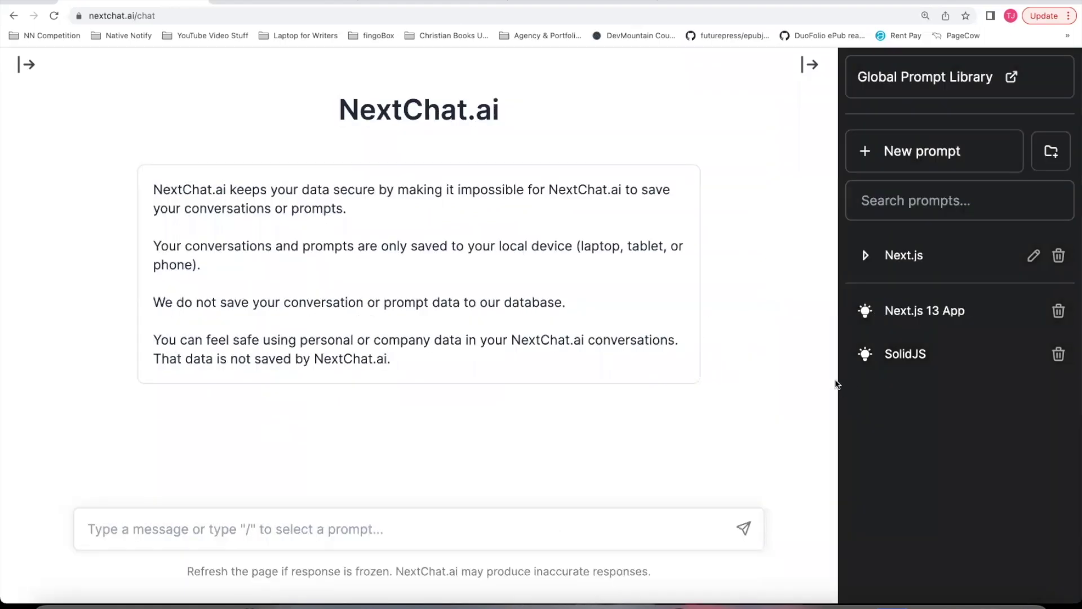
# Step: Insert the saved "Next.js 13 App" prompt into the chat message
pyautogui.click(259, 528)
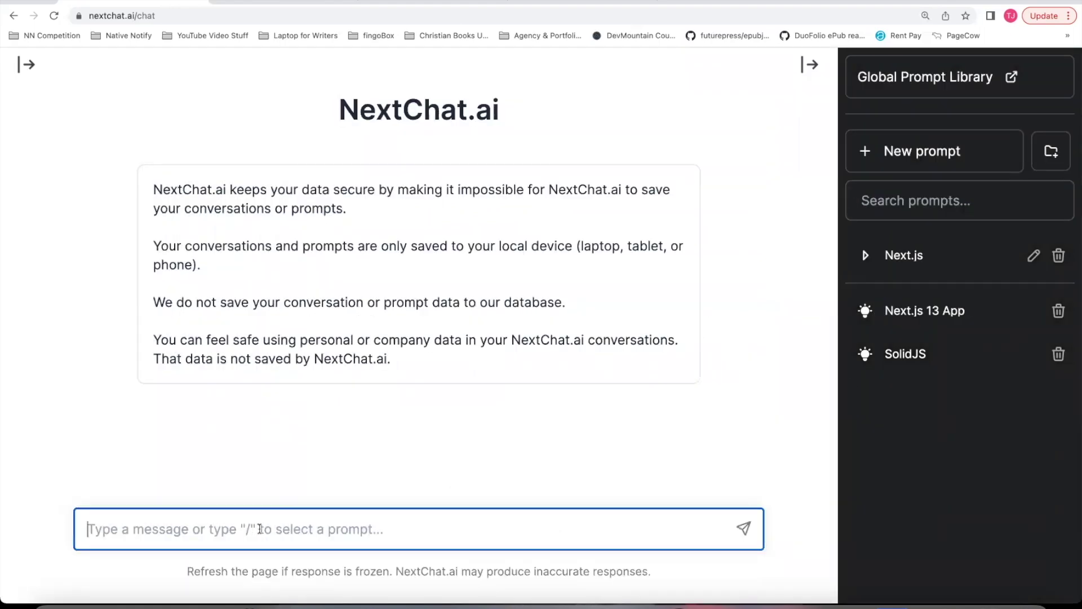
pyautogui.write('/')
pyautogui.press('Down')
pyautogui.press('Down')
pyautogui.press('Down')
pyautogui.press('Down')
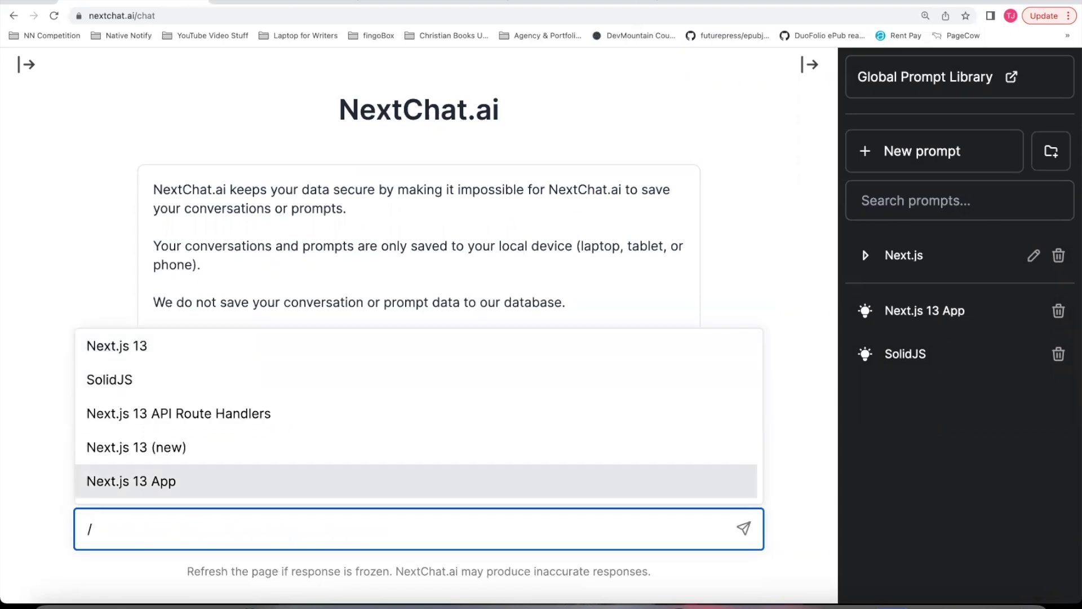
pyautogui.press('Return')
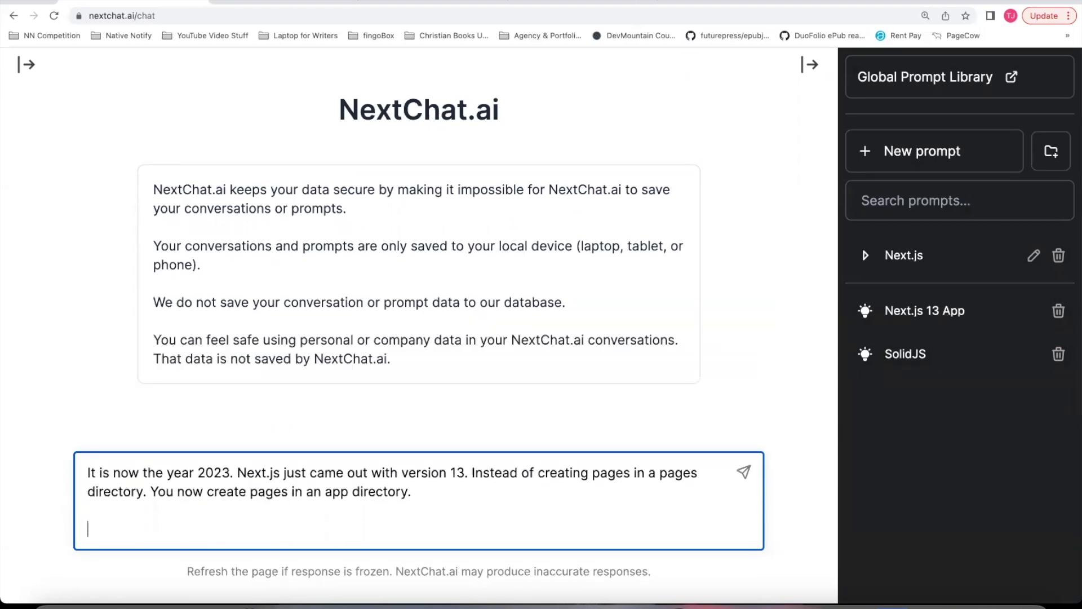
# Step: Add "Create a page named about" to the message, send it and review the steps in the response
pyautogui.write('Create a page named ab')
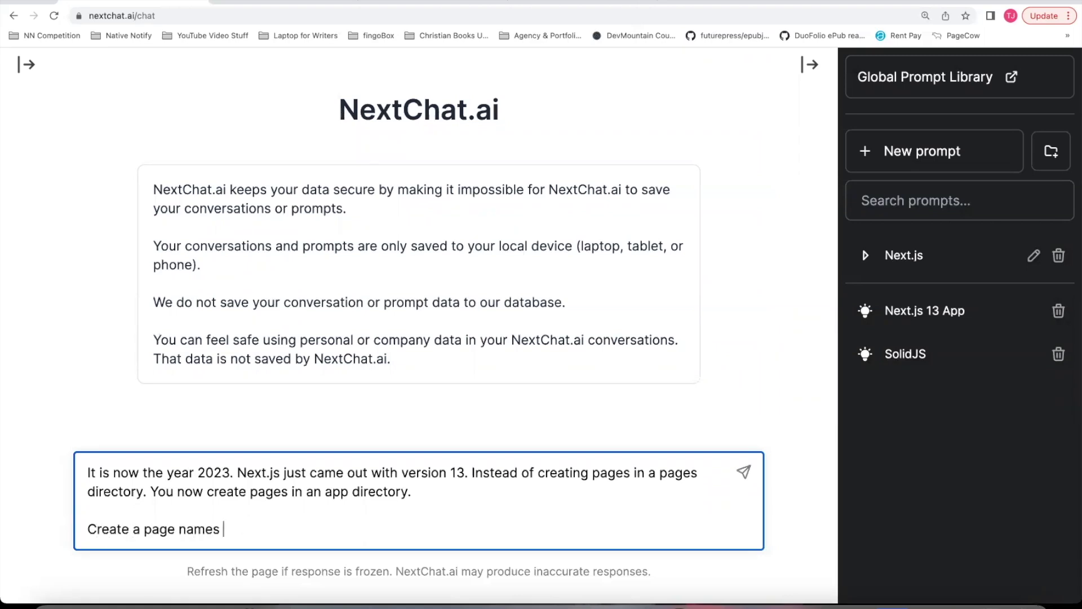
pyautogui.write('out')
pyautogui.press('Return')
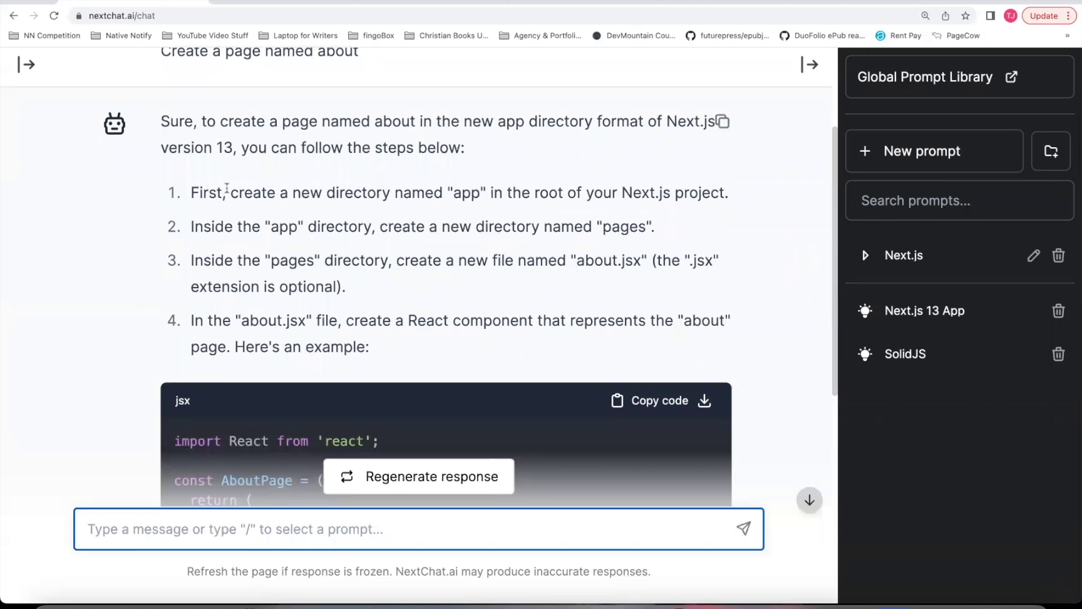
pyautogui.doubleClick(465, 192)
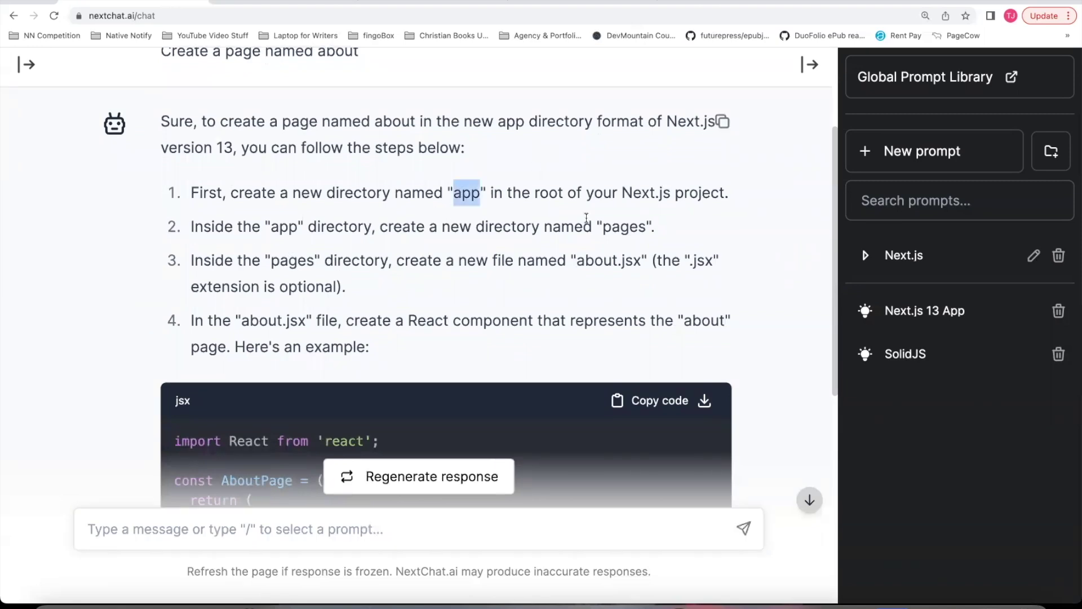
pyautogui.doubleClick(547, 190)
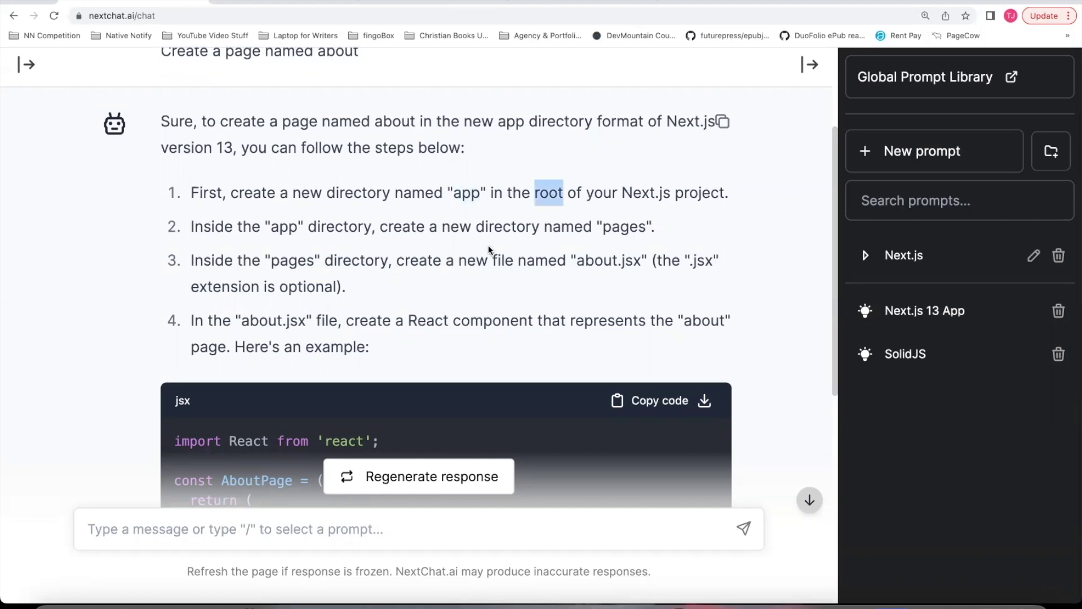
pyautogui.scroll(-1, 489, 249)
pyautogui.moveTo(191, 203); pyautogui.dragTo(379, 323)
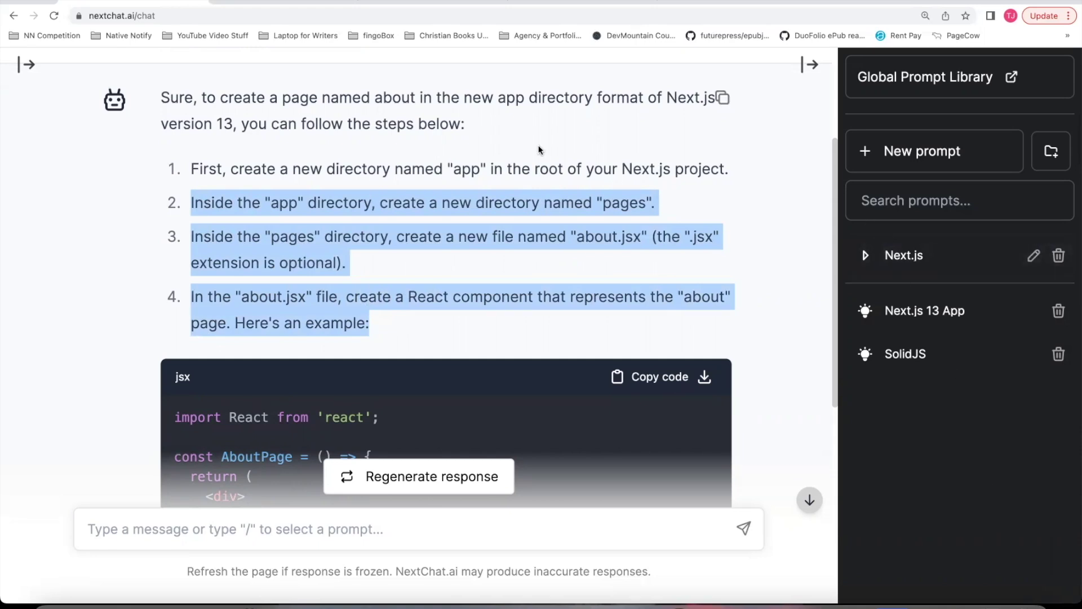
# Step: Remove "API route handlers" and "Nested routes" from the Next.js 13 prompt in the Next.js folder, rename it "Next.js 13 - official" and save it
pyautogui.click(935, 319)
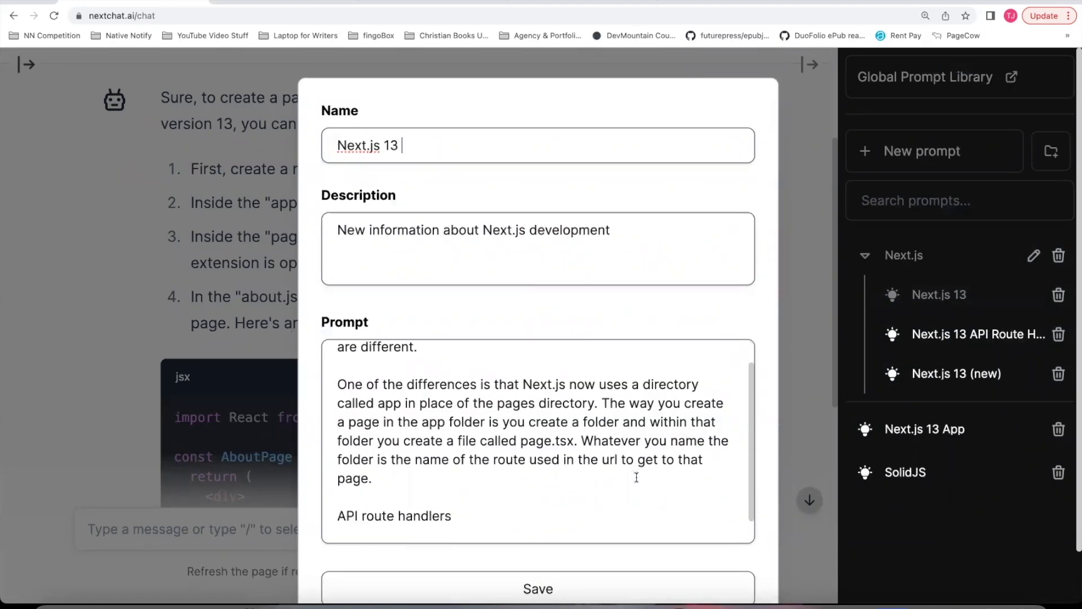
pyautogui.scroll(-1, 636, 476)
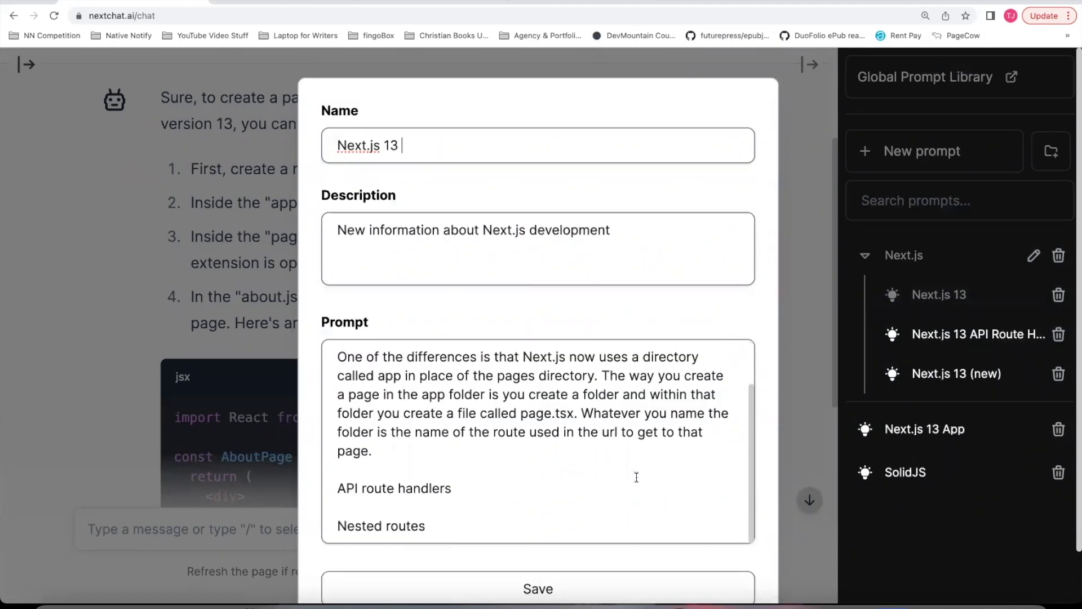
pyautogui.scroll(-1, 636, 477)
pyautogui.moveTo(426, 488); pyautogui.dragTo(337, 450)
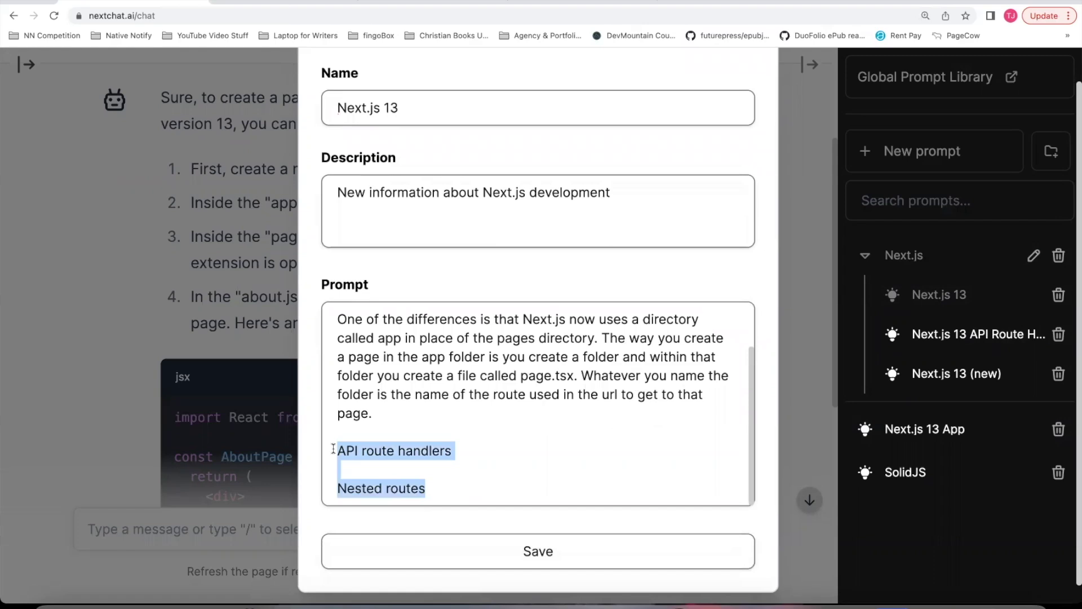
pyautogui.press('BackSpace')
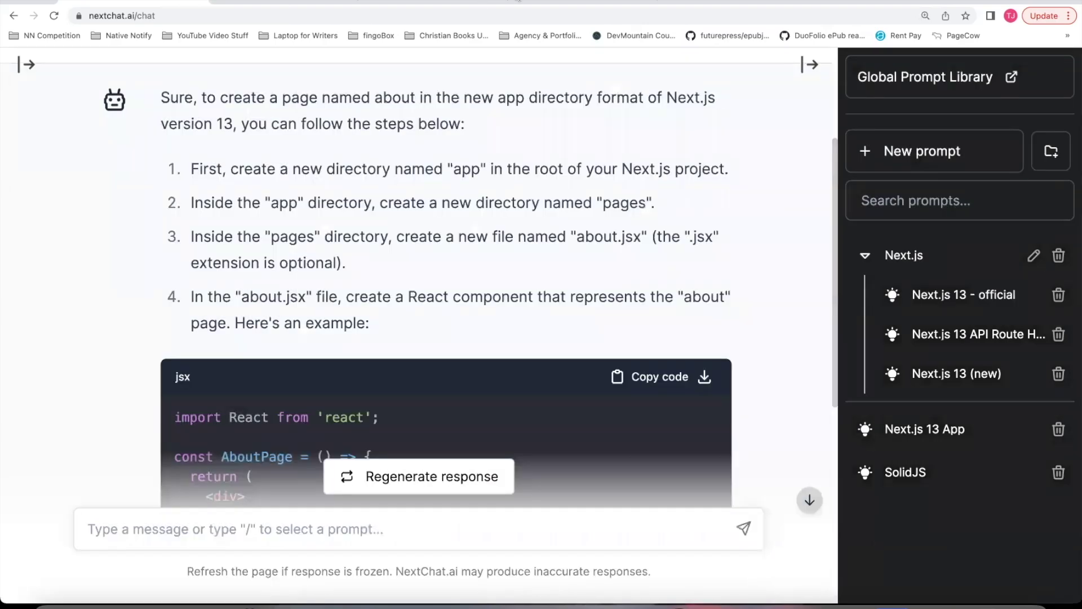
# Step: Clear the conversation and send the "Next.js 13 - official" prompt followed by "Create a page called about"
pyautogui.scroll(3, 305, 320)
pyautogui.click(448, 74)
pyautogui.click(648, 86)
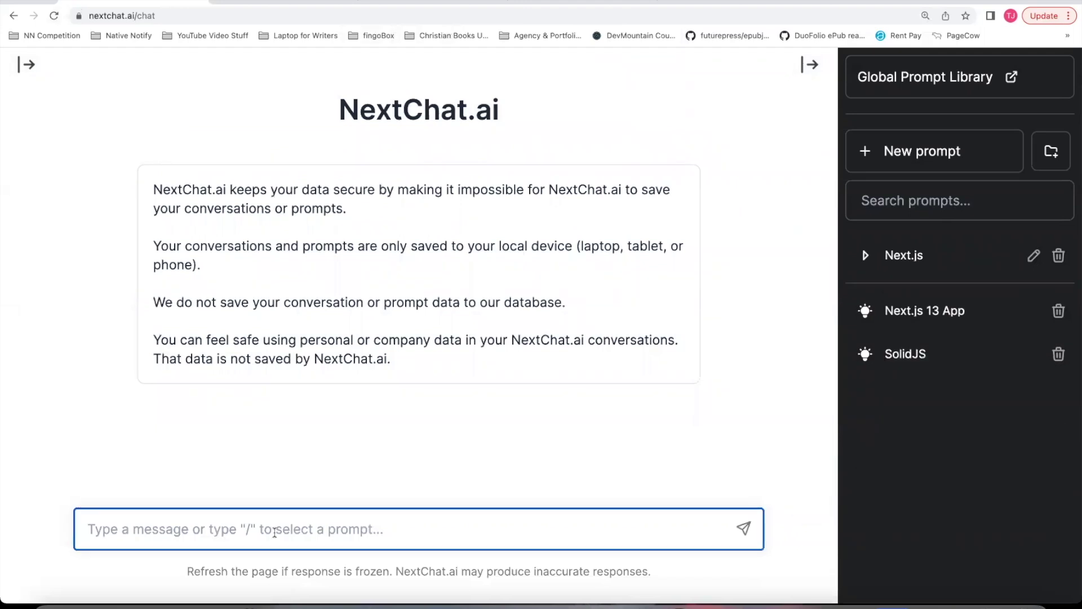
pyautogui.write('/')
pyautogui.press('Return')
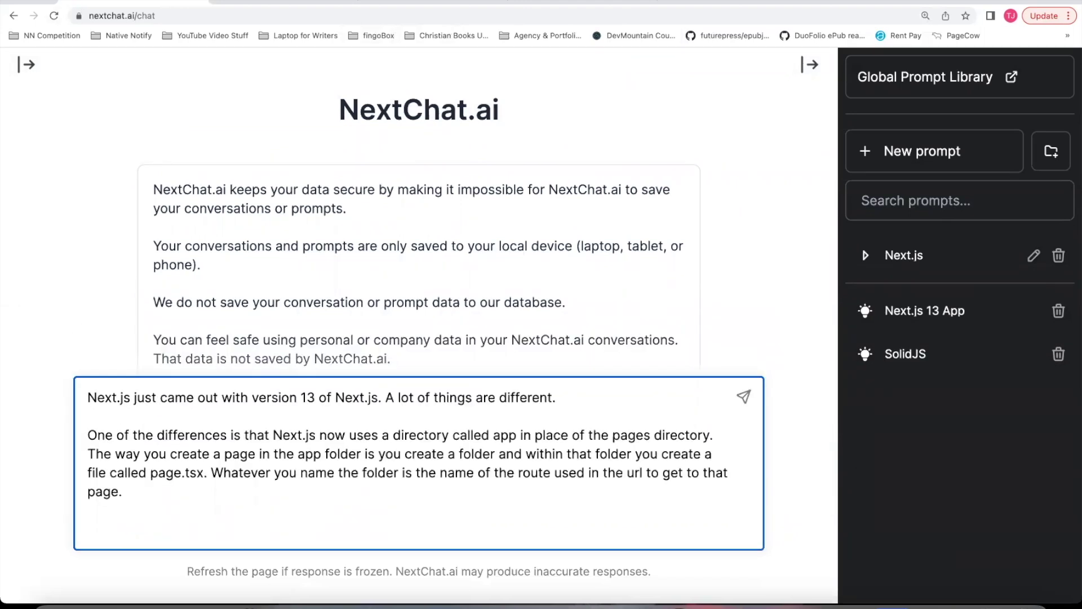
pyautogui.write('Create a page called about')
pyautogui.press('Return')
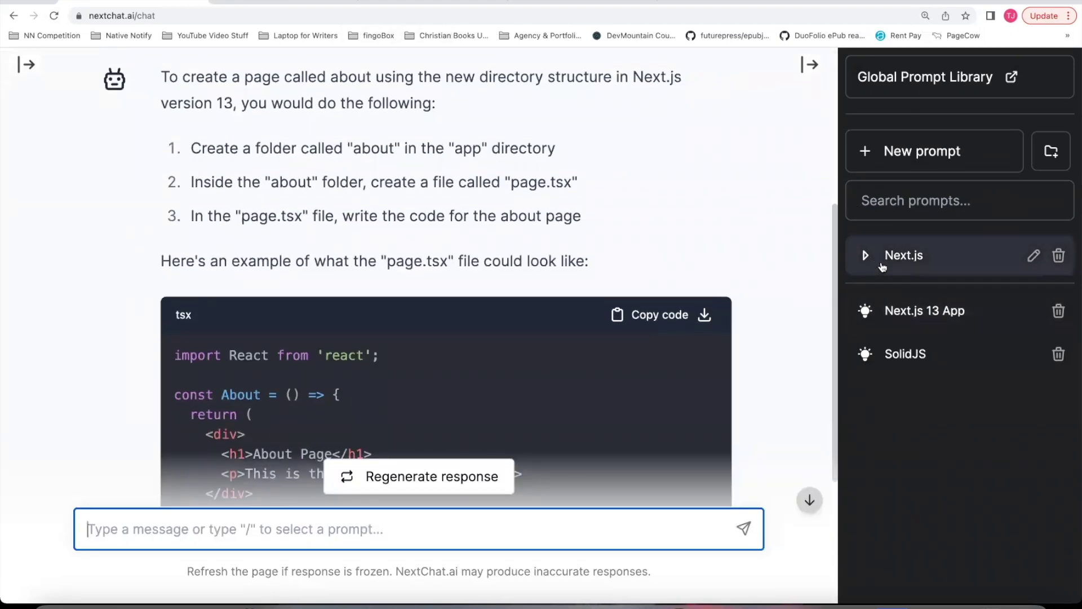
# Step: Examine the response's folder and file instructions, example code and route for the about page
pyautogui.scroll(1, 563, 254)
pyautogui.doubleClick(467, 196)
pyautogui.scroll(-1, 536, 178)
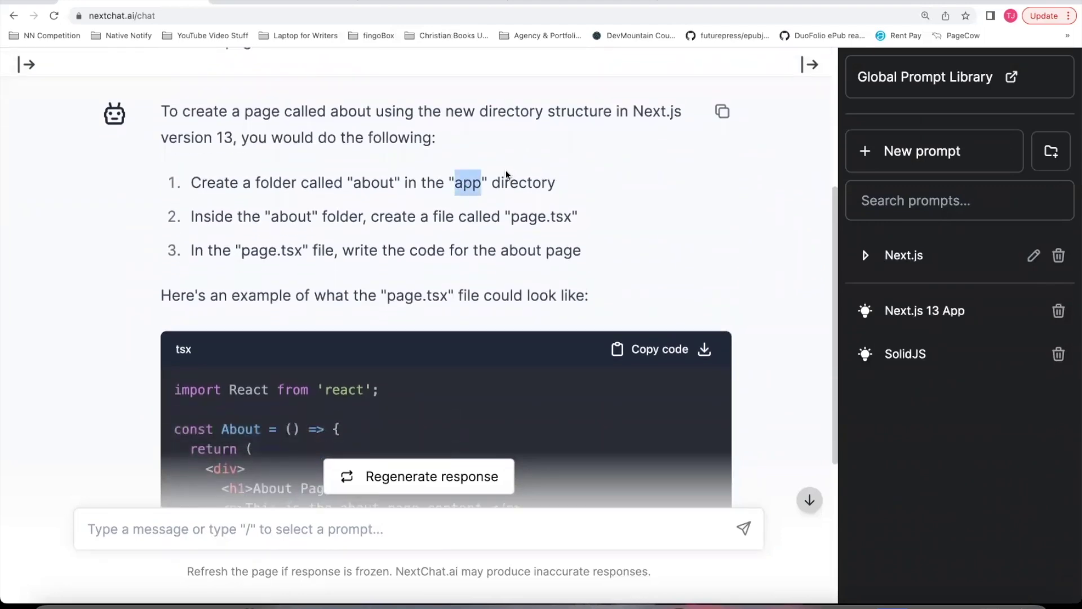
pyautogui.scroll(-3, 506, 175)
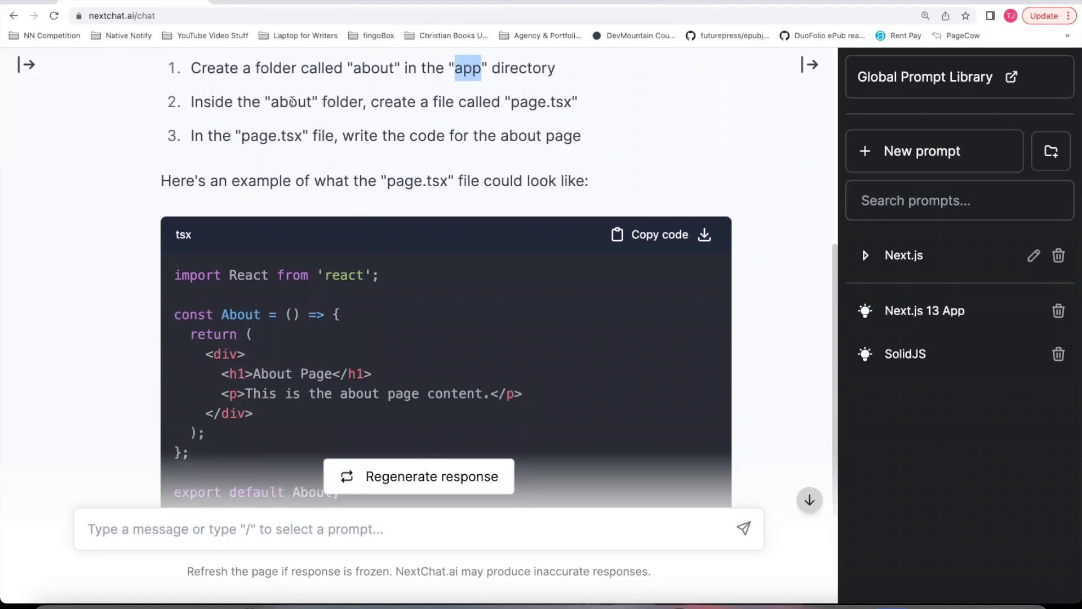
pyautogui.doubleClick(292, 102)
pyautogui.scroll(-1, 533, 141)
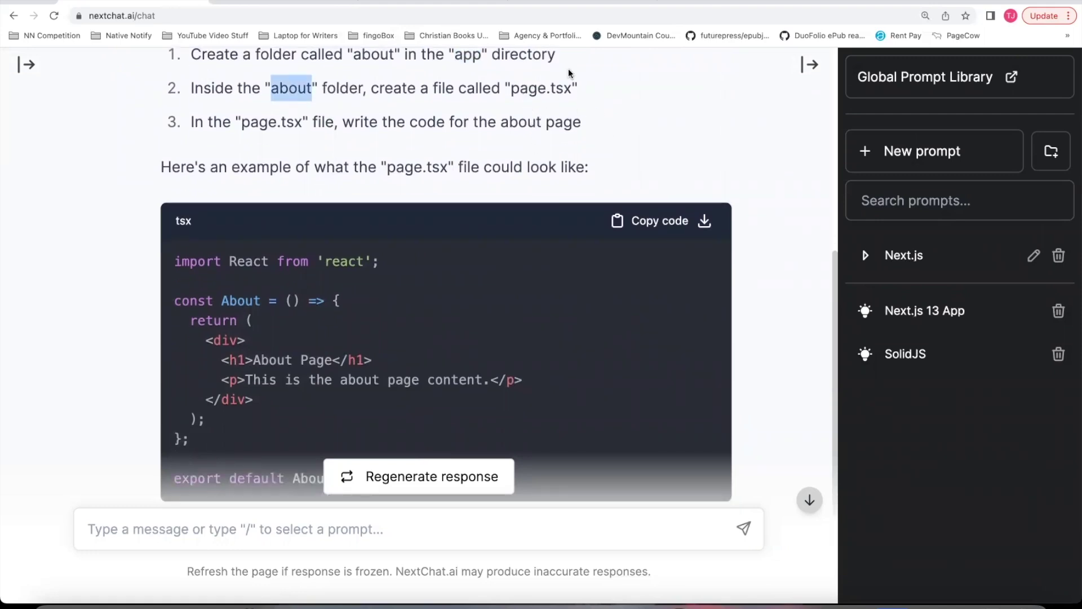
pyautogui.scroll(-5, 541, 319)
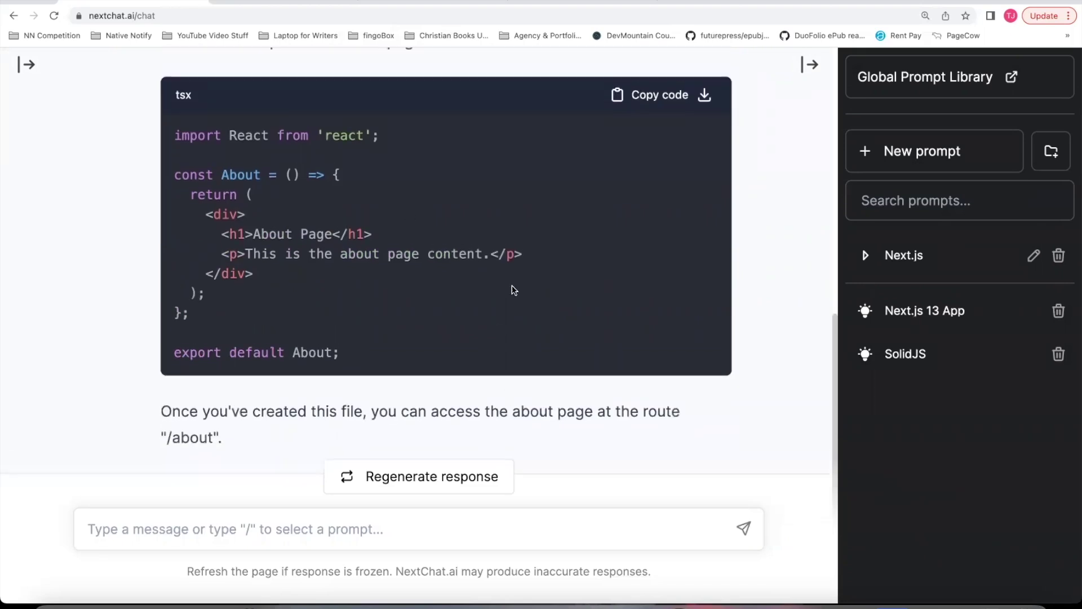
pyautogui.scroll(-1, 288, 402)
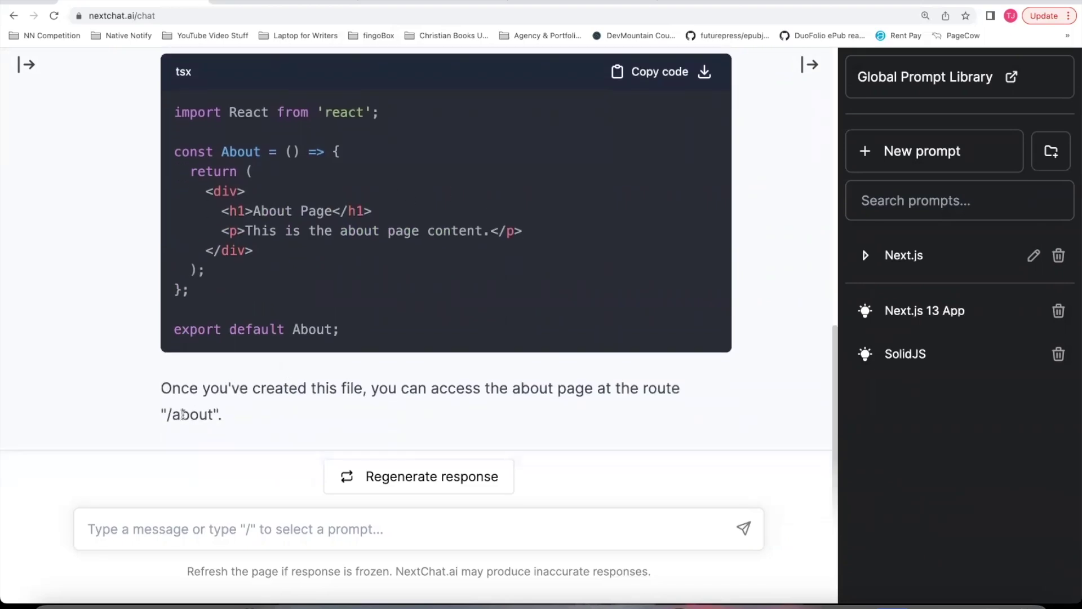
pyautogui.moveTo(167, 416); pyautogui.dragTo(212, 416)
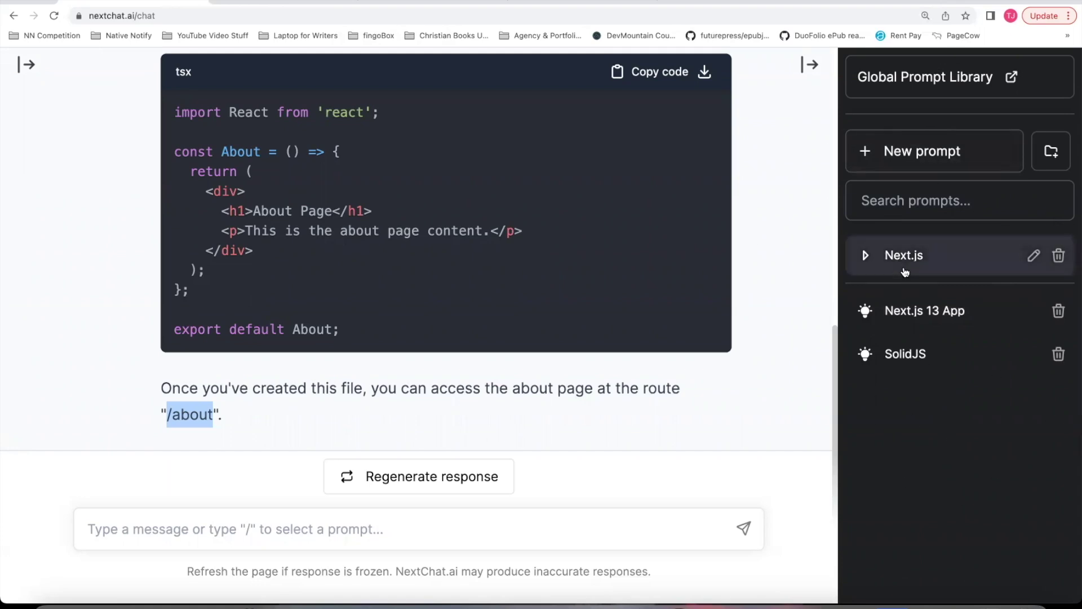
# Step: Add a new folder to the prompt list and activate the prompt search
pyautogui.click(1052, 152)
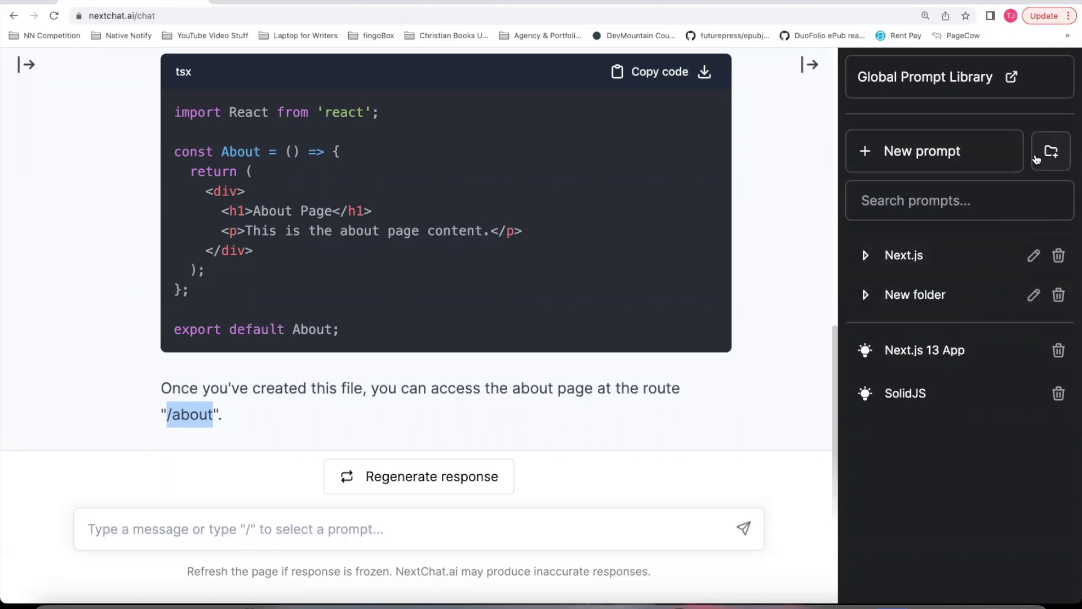
pyautogui.click(908, 200)
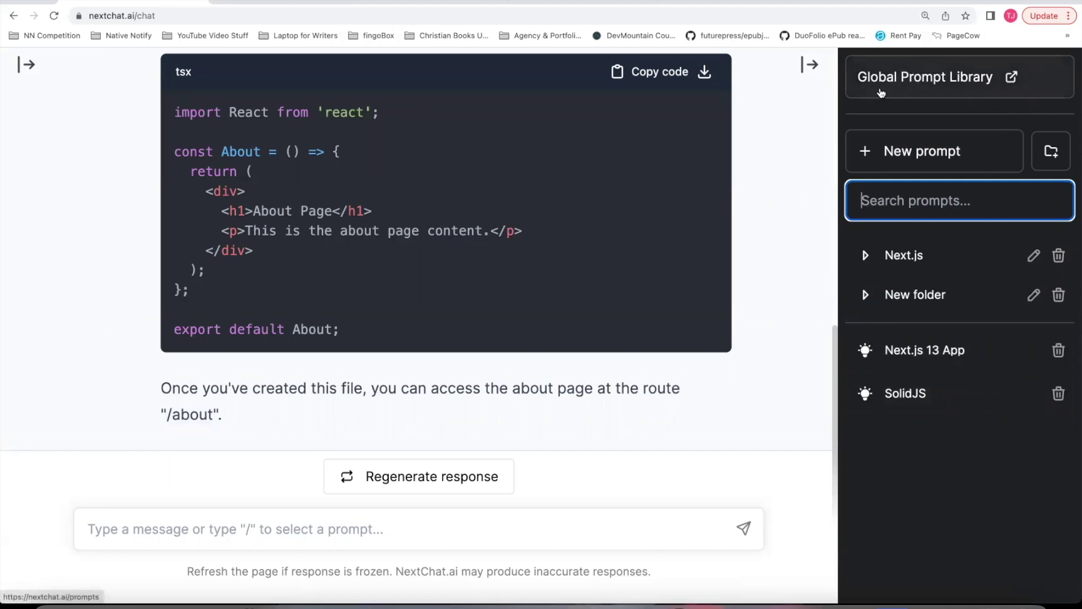
# Step: Open the Global Prompt Library, browse its shared prompts and open the form for creating a prompt
pyautogui.click(927, 83)
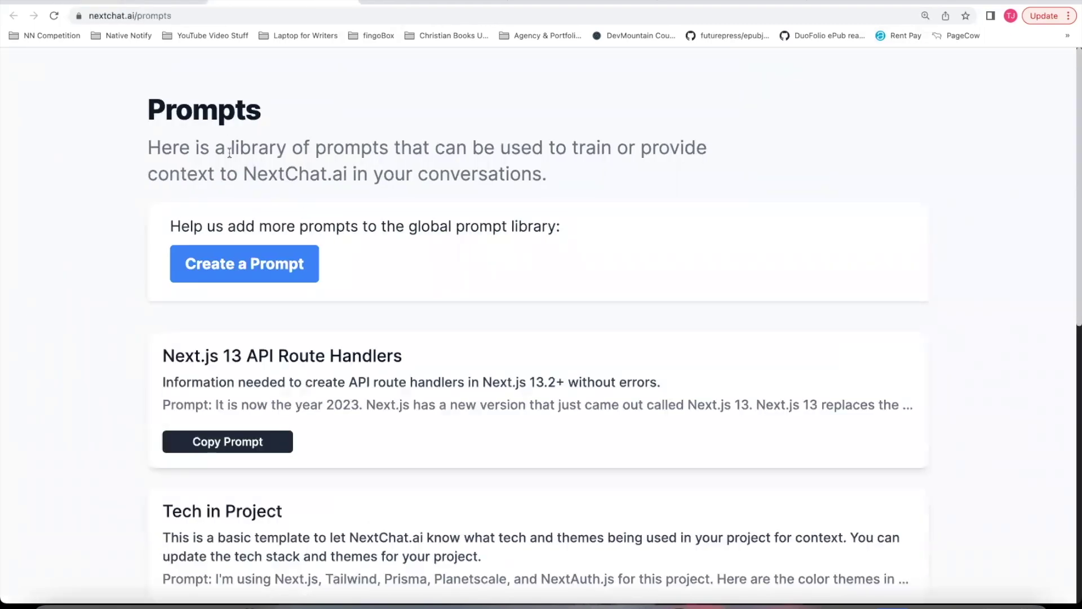
pyautogui.scroll(-3, 155, 206)
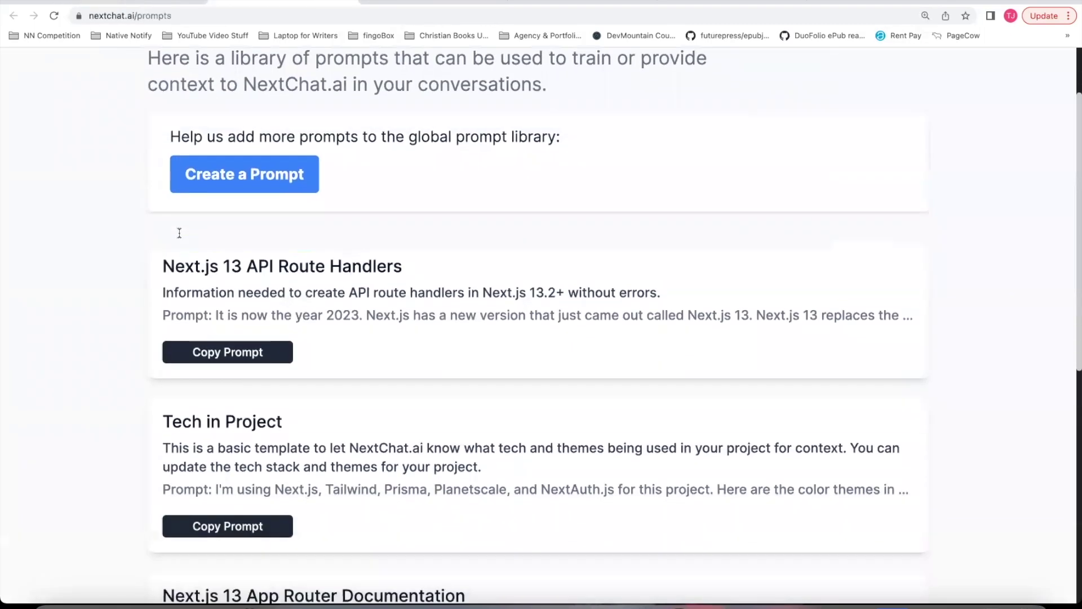
pyautogui.scroll(4, 252, 202)
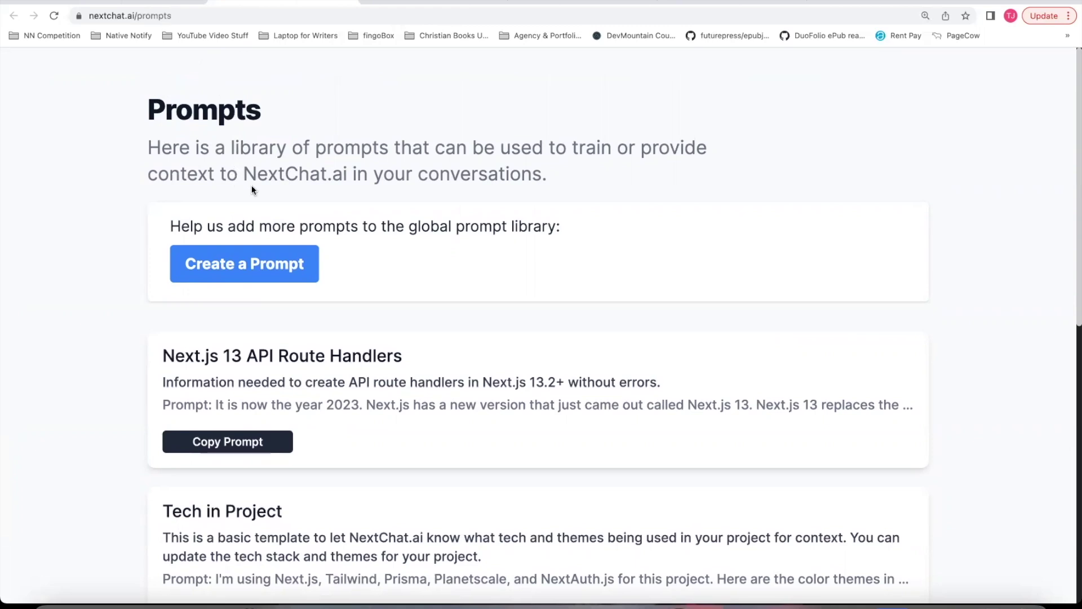
pyautogui.scroll(-3, 242, 147)
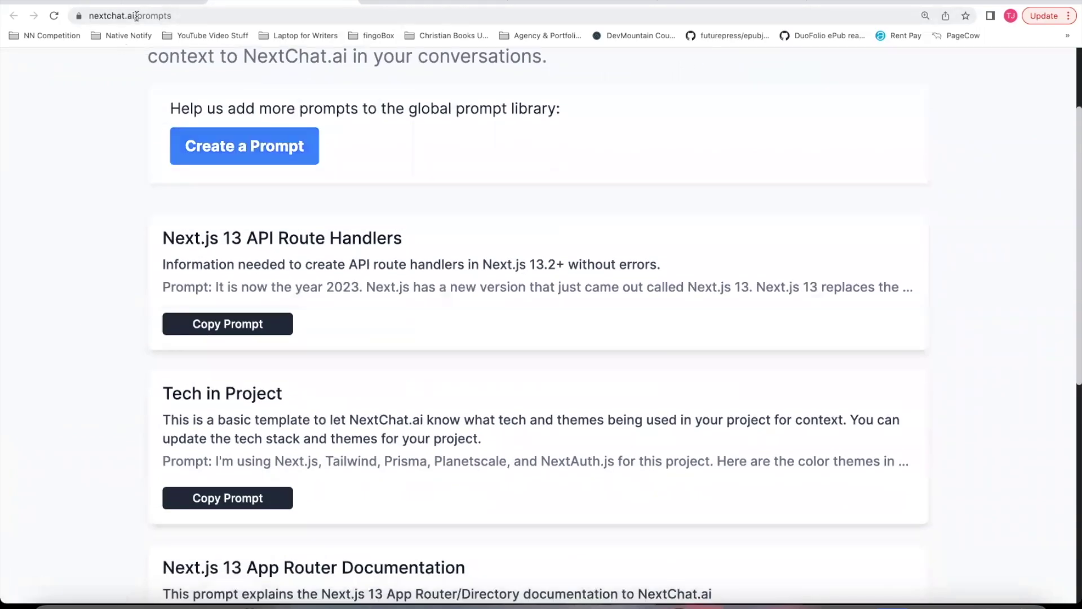
pyautogui.scroll(2, 168, 80)
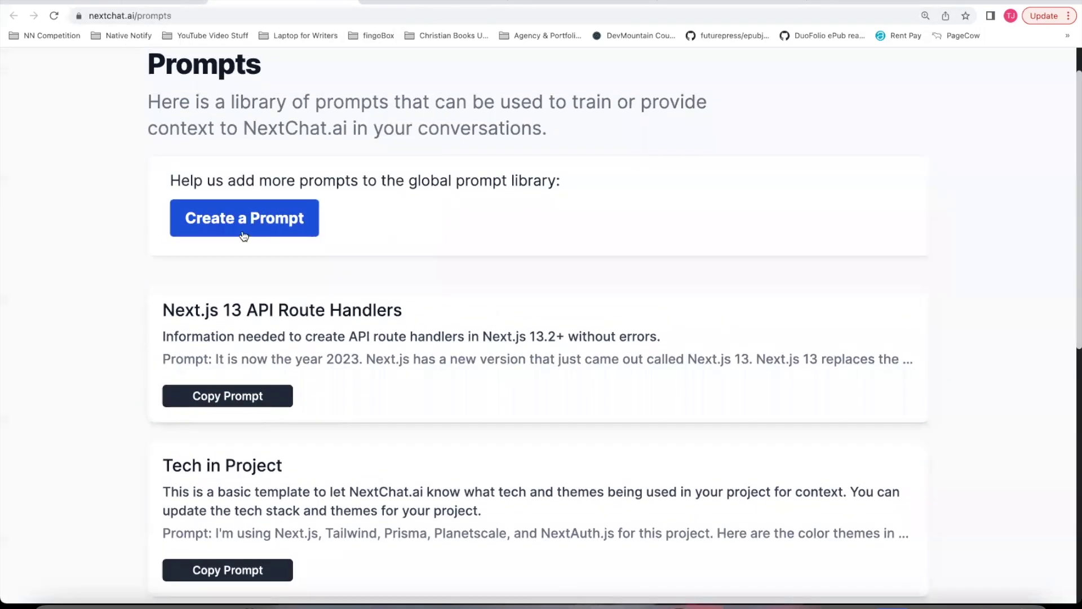
pyautogui.click(244, 232)
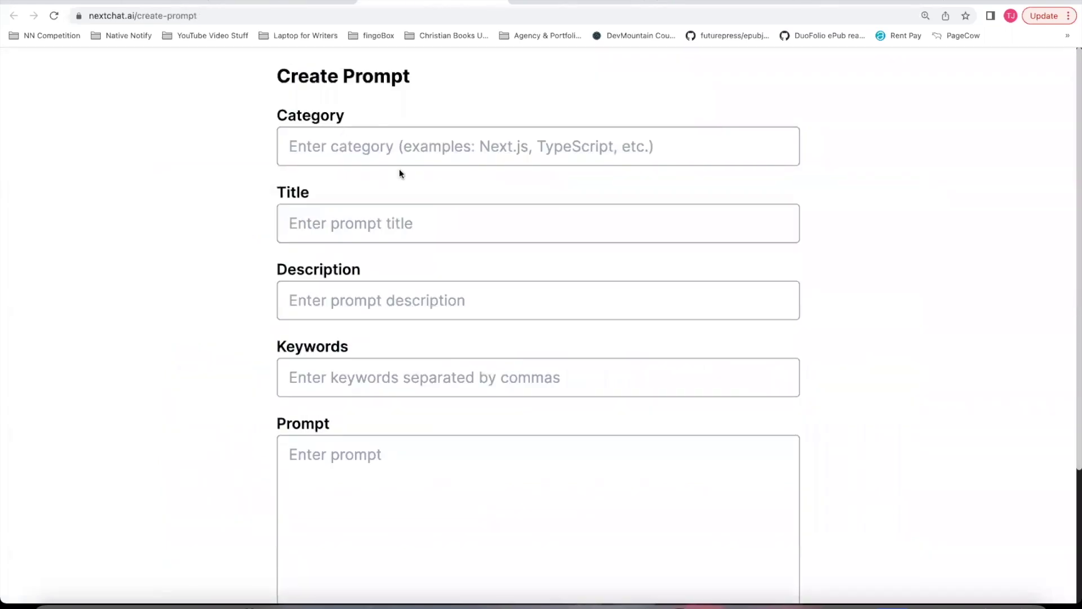
# Step: Compare the shared prompts in the Global Prompt Library with the fields of the Create Prompt form
pyautogui.hotkey('alt', 'Left')
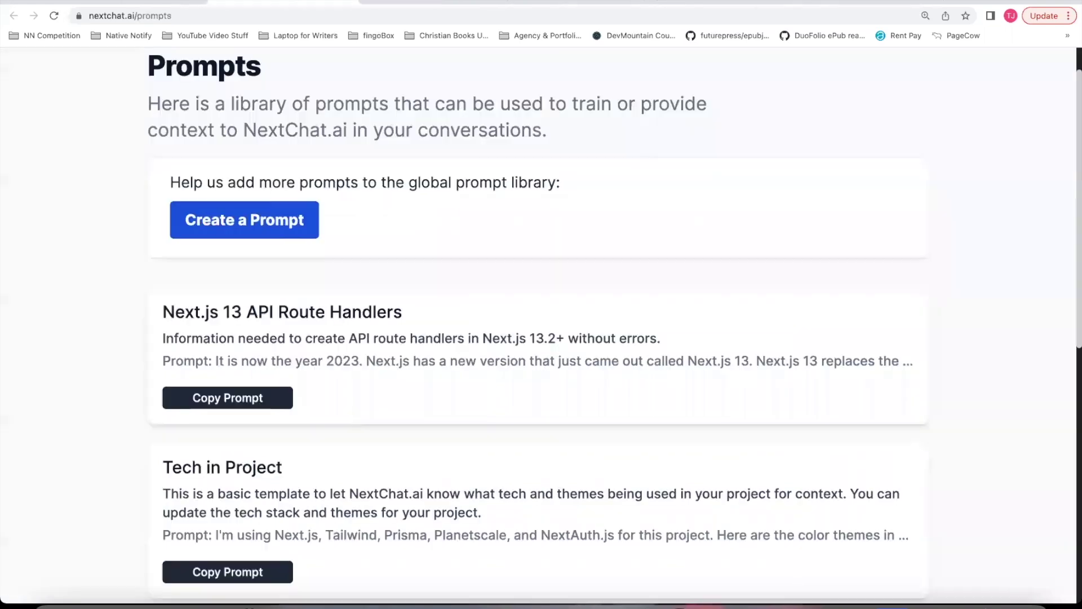
pyautogui.scroll(-3, 343, 276)
pyautogui.scroll(-7, 344, 275)
pyautogui.hotkey('alt', 'Right')
pyautogui.scroll(-3, 493, 183)
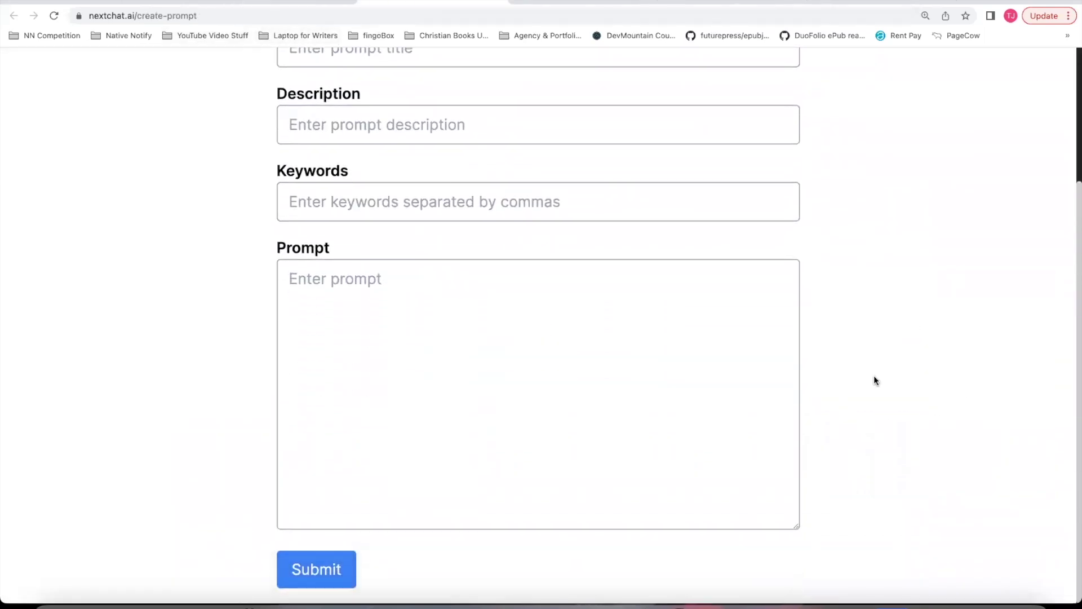
pyautogui.press('super+Left')
pyautogui.scroll(-10, 206, 441)
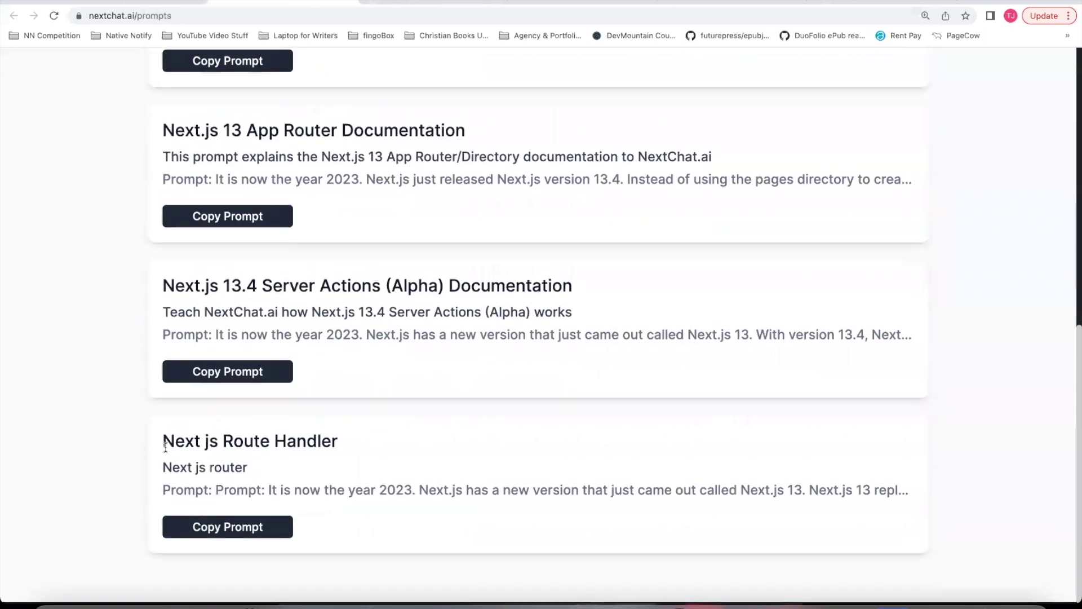
# Step: Copy the "Tech in Project" prompt from the Global Prompt Library and add a new prompt to the chat's prompt list, opened for editing
pyautogui.scroll(7, 174, 316)
pyautogui.scroll(-2, 173, 316)
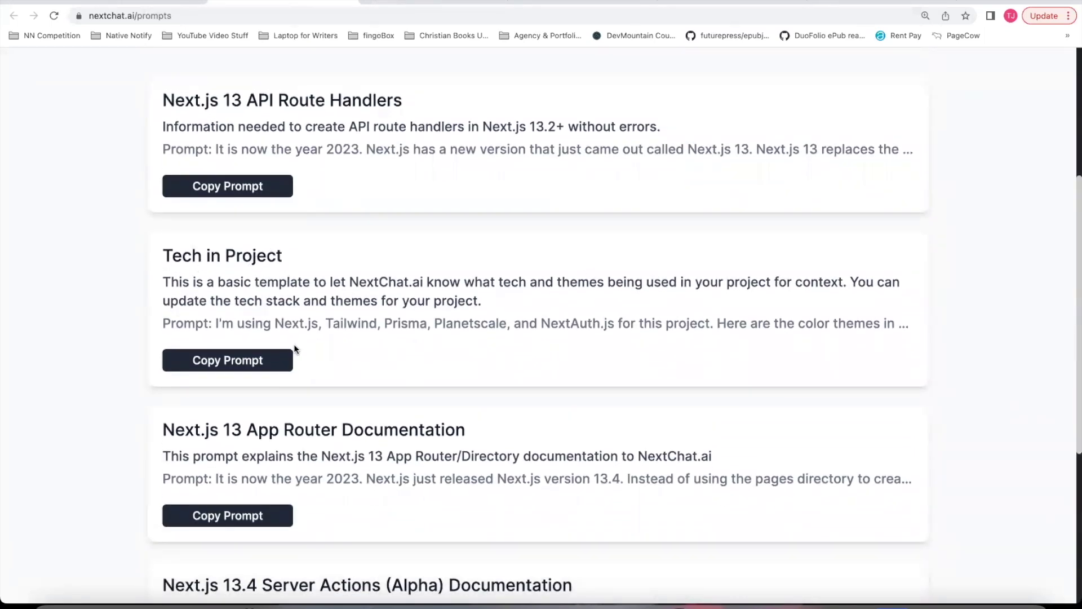
pyautogui.scroll(-1, 164, 353)
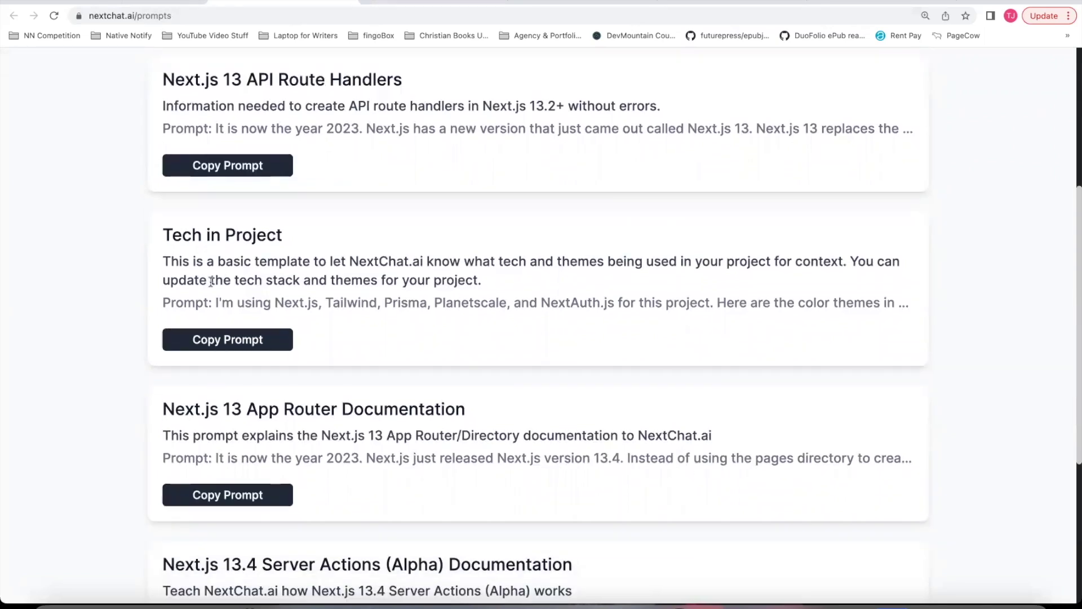
pyautogui.click(225, 340)
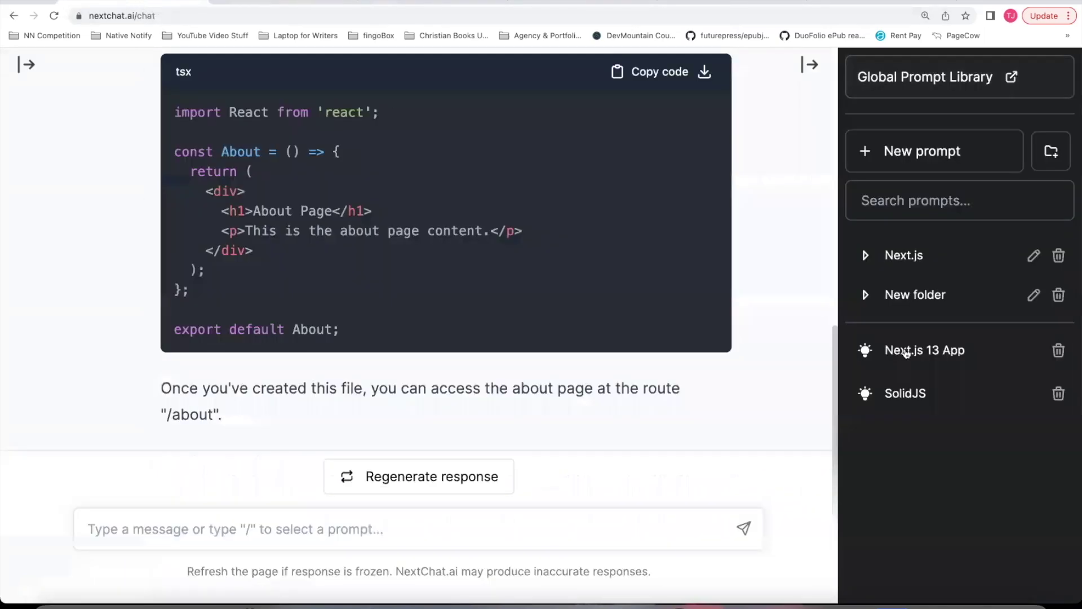
pyautogui.click(892, 152)
pyautogui.click(933, 350)
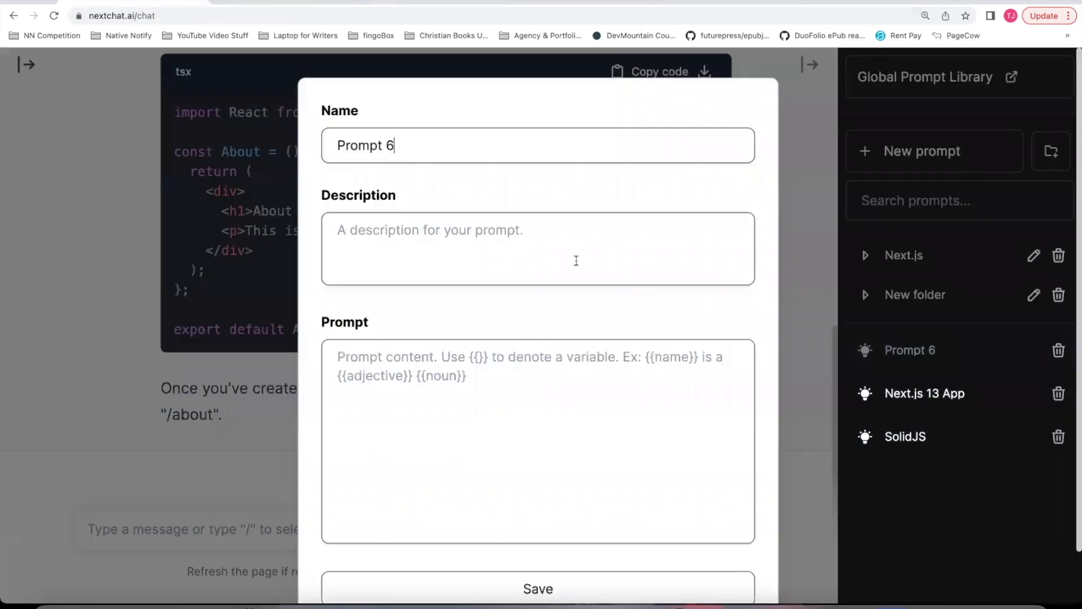
# Step: Name the new prompt "Client Tech" and paste the copied text as its content without the leading "Prompt:" label
pyautogui.moveTo(442, 145); pyautogui.dragTo(242, 151)
pyautogui.write('Clie')
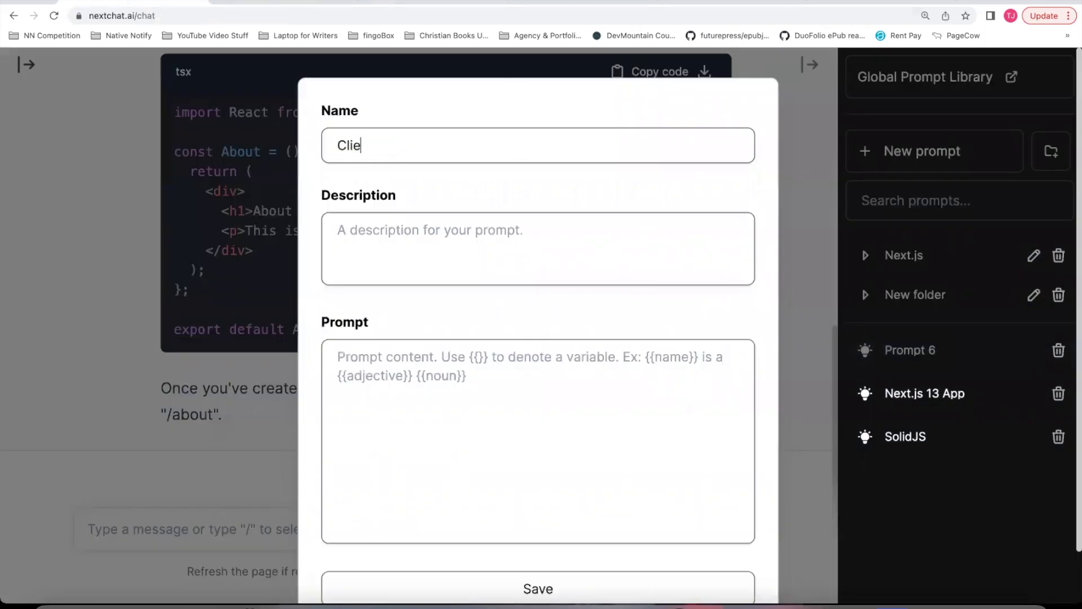
pyautogui.write('nt Tesh')
pyautogui.click(440, 399)
pyautogui.hotkey('ctrl', 'v')
pyautogui.moveTo(388, 356); pyautogui.dragTo(337, 356)
pyautogui.press('BackSpace')
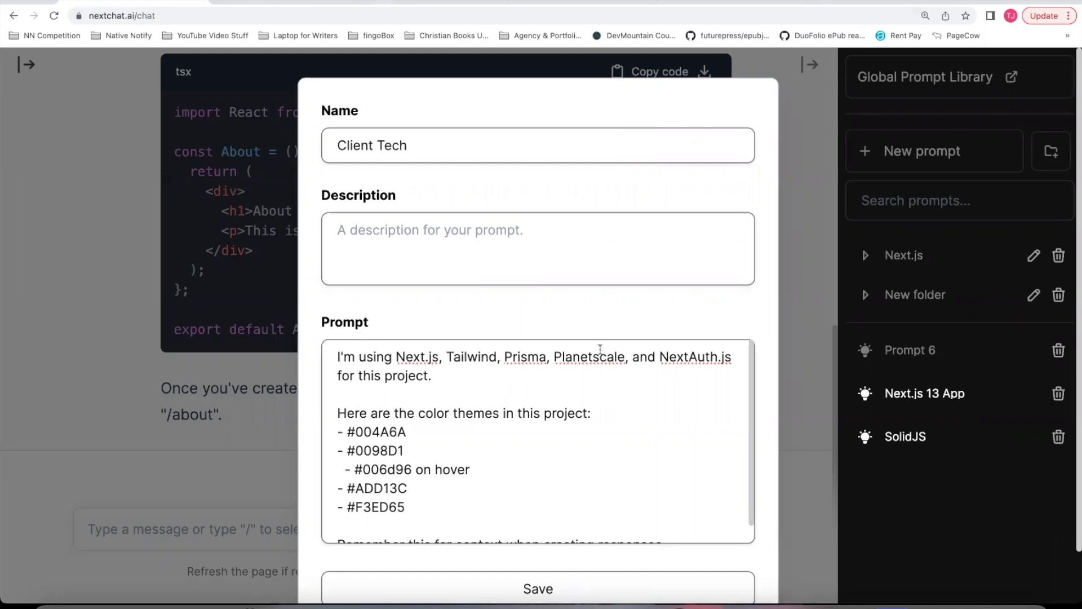
# Step: Examine the pasted prompt's tech stack, color theme codes and closing context instruction
pyautogui.scroll(-1, 628, 373)
pyautogui.scroll(-2, 687, 378)
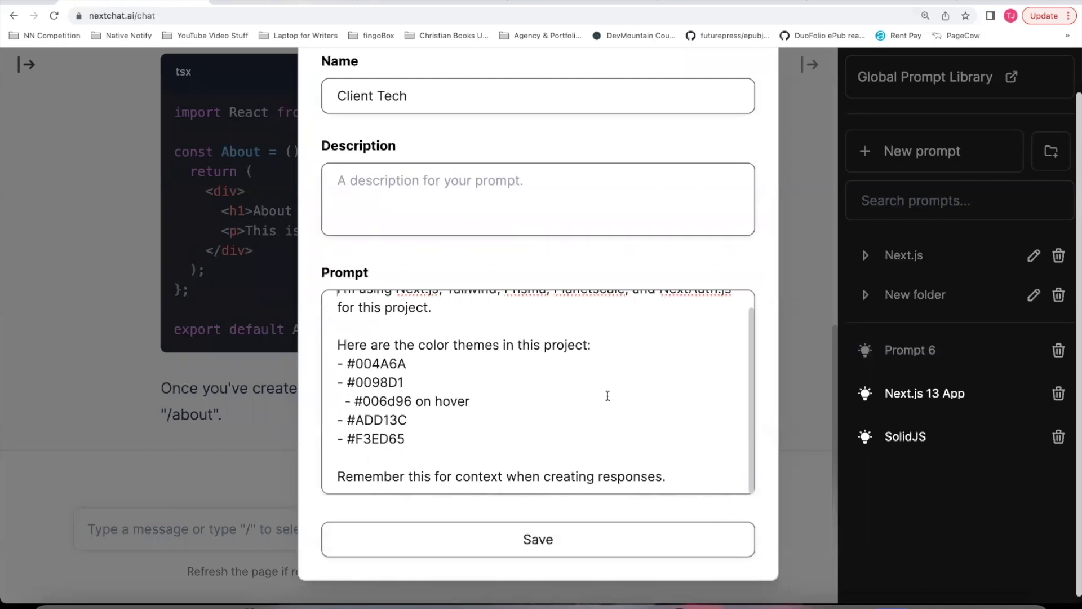
pyautogui.scroll(1, 608, 395)
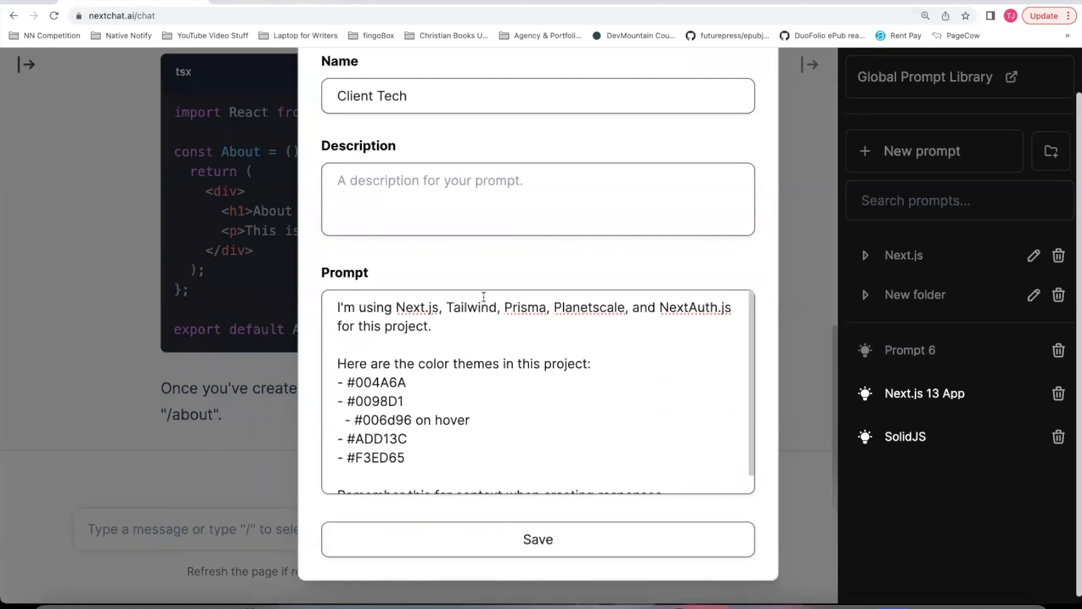
pyautogui.scroll(-1, 467, 351)
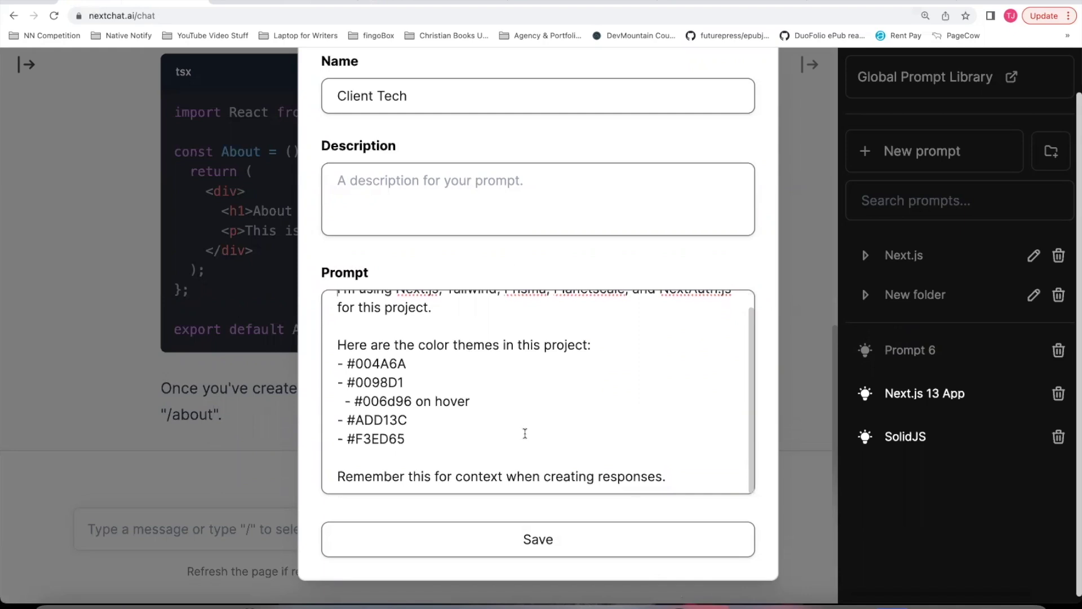
pyautogui.scroll(1, 524, 433)
pyautogui.scroll(-1, 614, 448)
pyautogui.moveTo(340, 365); pyautogui.dragTo(406, 438)
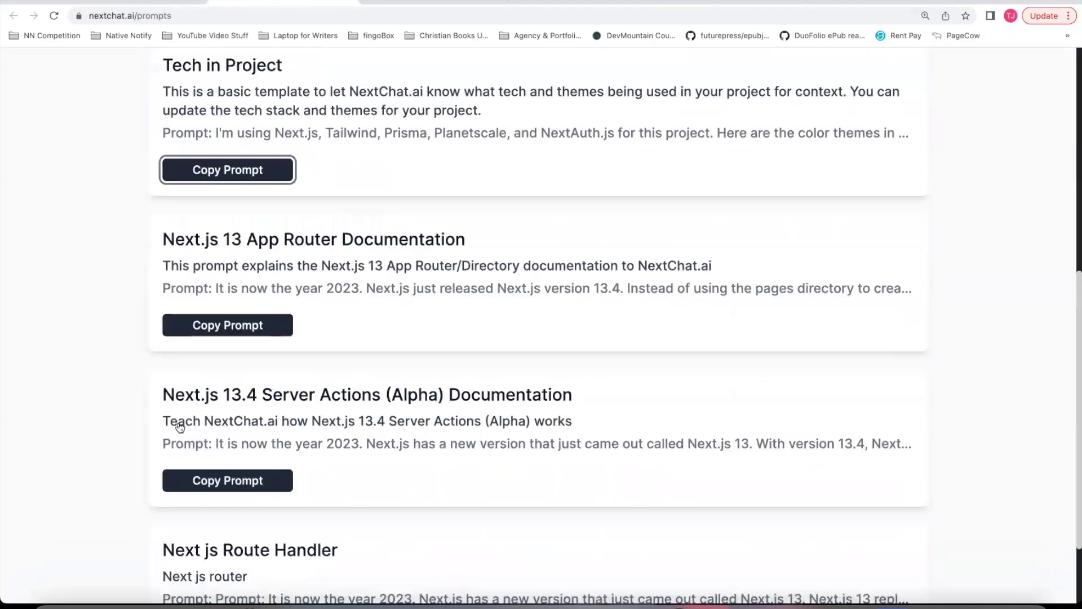
# Step: Return to the Global Prompt Library and review its shared Next.js prompts from the first entry to the last
pyautogui.scroll(2, 176, 425)
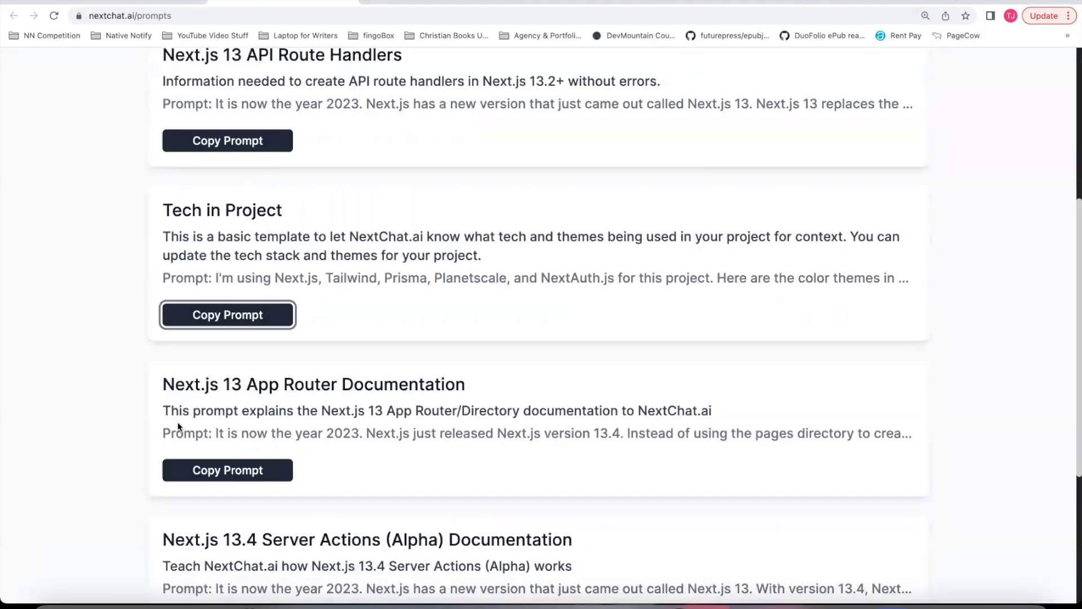
pyautogui.scroll(5, 178, 426)
pyautogui.scroll(-1, 336, 373)
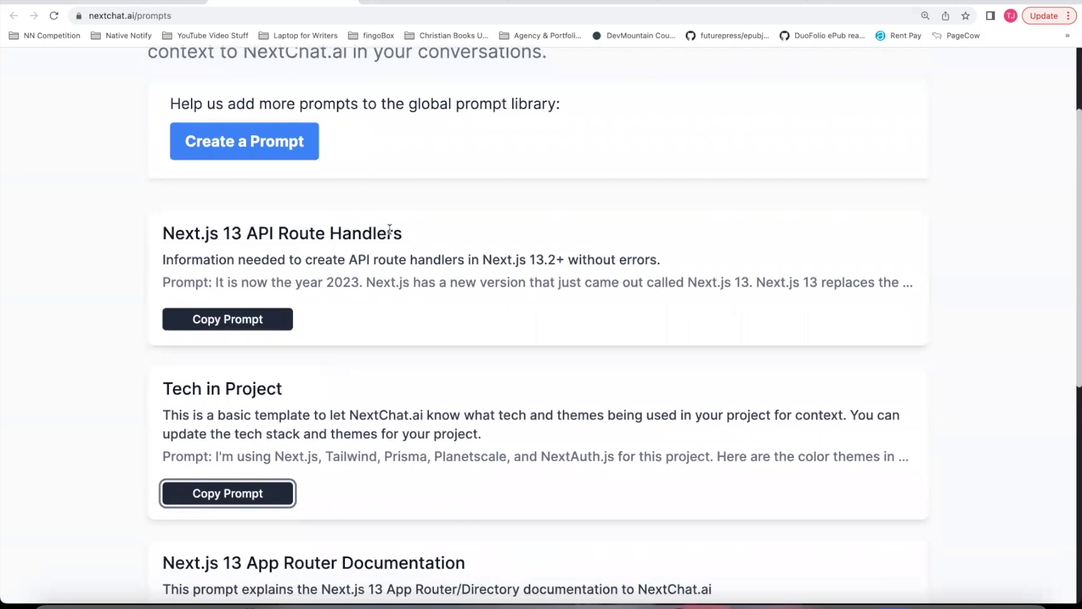
pyautogui.scroll(-1, 245, 196)
pyautogui.scroll(-1, 432, 314)
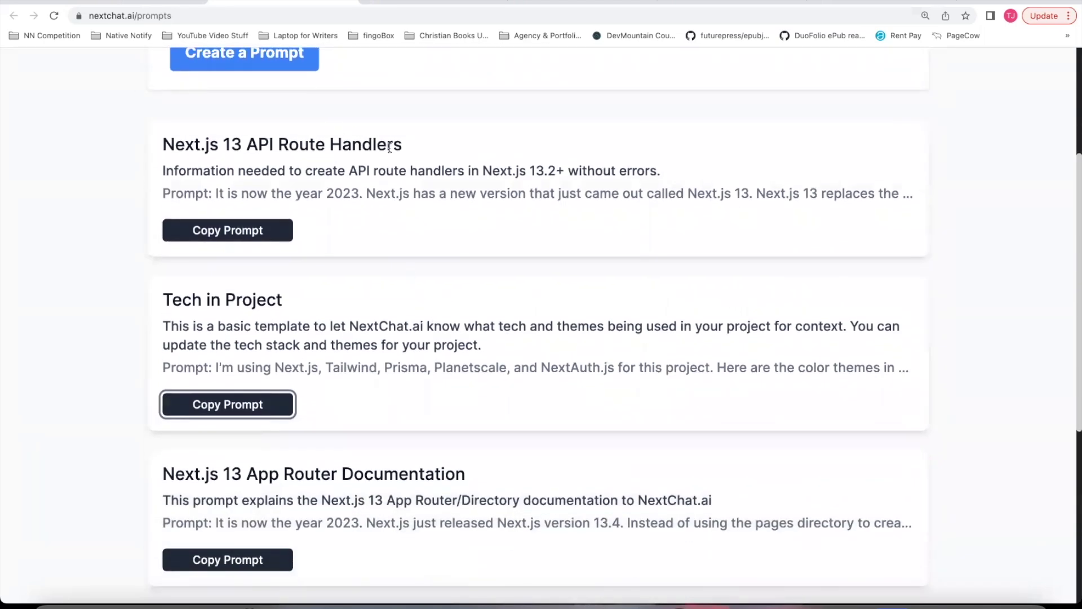
pyautogui.scroll(-1, 330, 186)
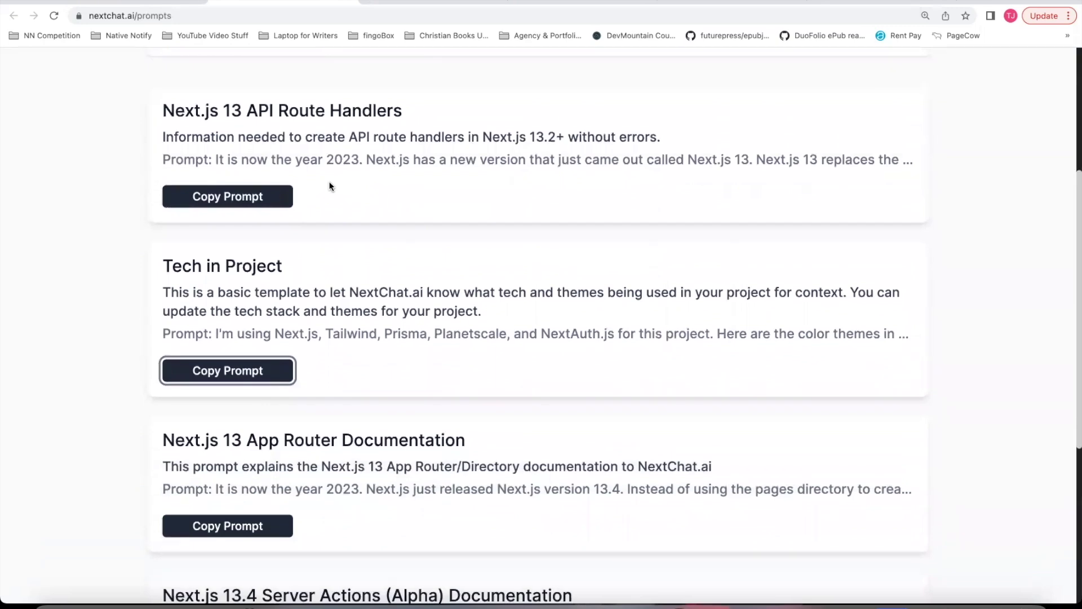
pyautogui.scroll(-5, 329, 186)
pyautogui.scroll(1, 273, 211)
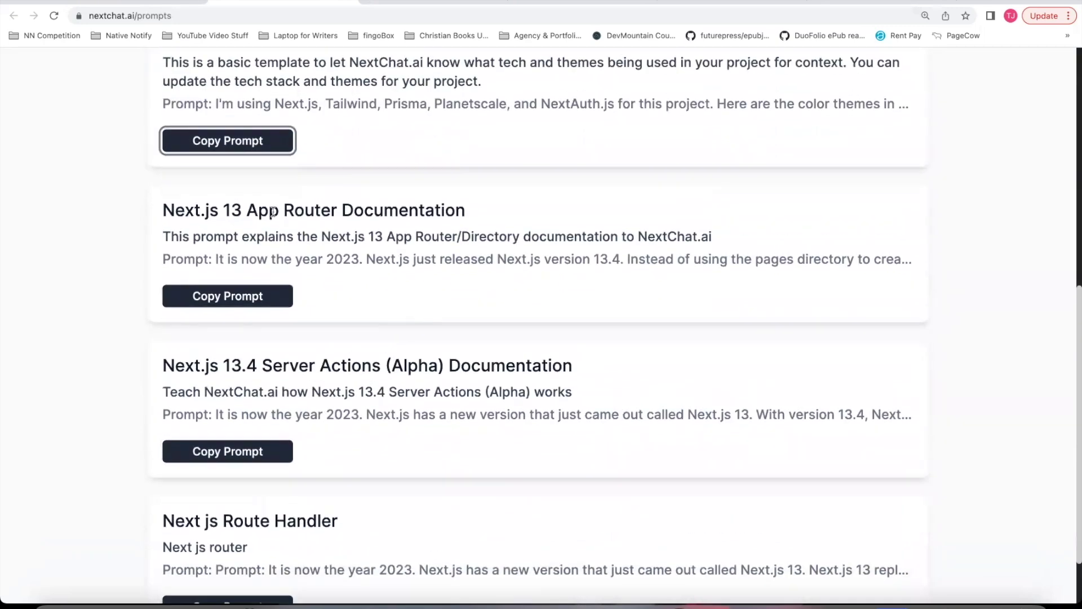
pyautogui.scroll(-1, 458, 278)
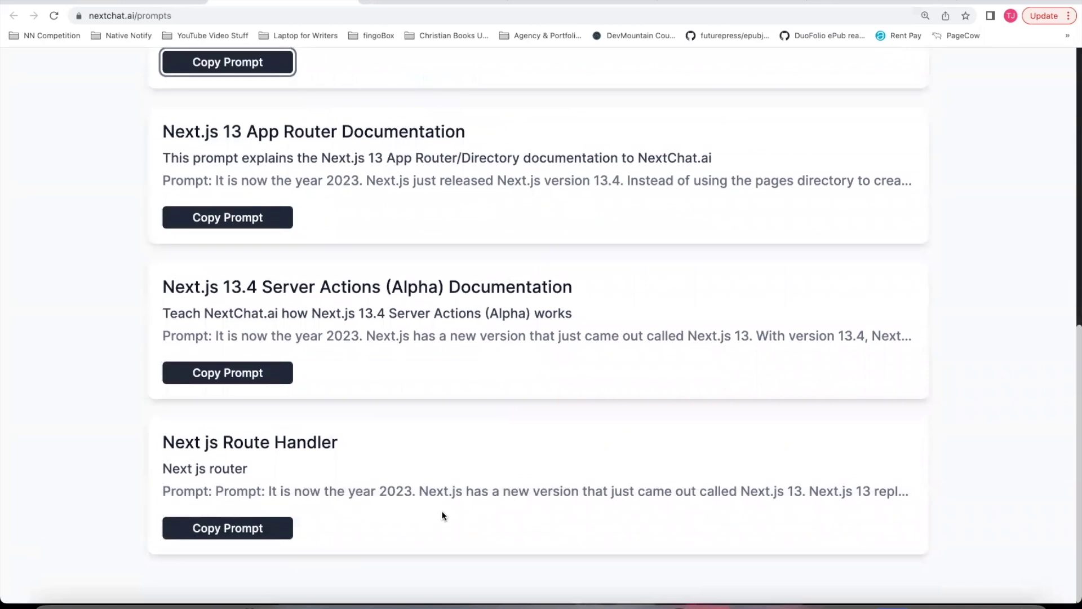
# Step: Copy the "Next.js 13 API Route Handlers" prompt, clear the chat conversation and paste the prompt into the message box
pyautogui.scroll(8, 442, 512)
pyautogui.scroll(-1, 443, 515)
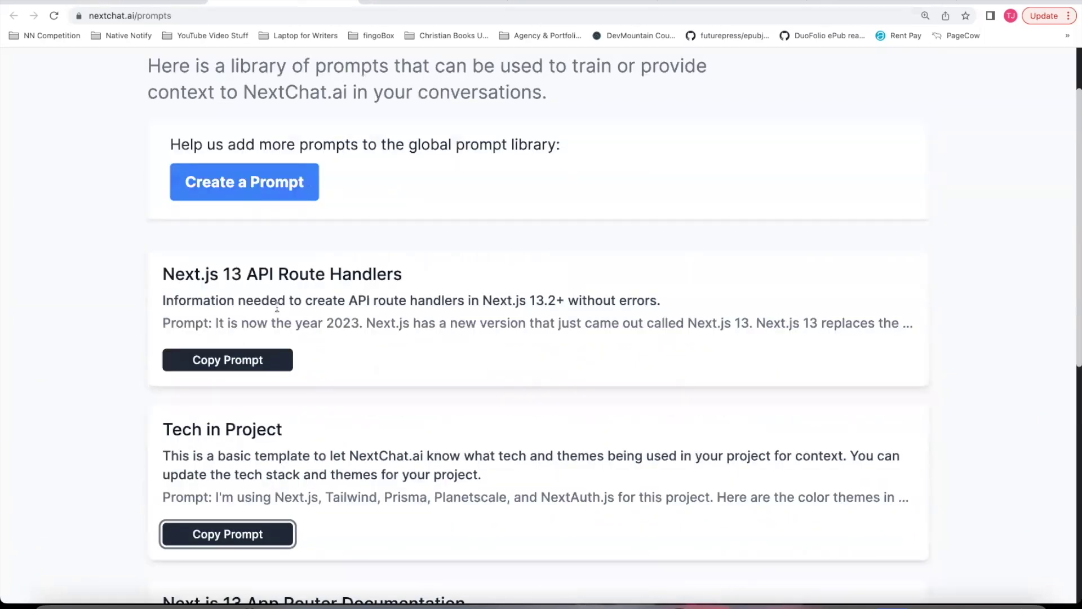
pyautogui.click(244, 363)
pyautogui.hotkey('ctrl', 'shift', 'Tab')
pyautogui.scroll(10, 466, 248)
pyautogui.click(452, 75)
pyautogui.click(648, 86)
pyautogui.click(192, 517)
pyautogui.hotkey('ctrl', 'v')
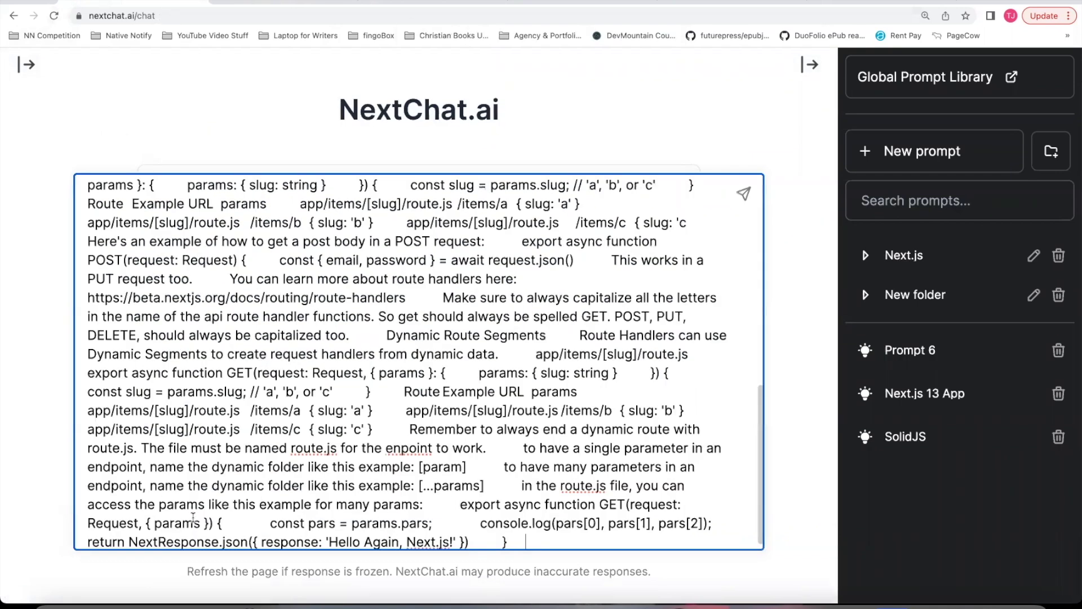
# Step: Append "Create a GET endpoint with the api /api/users" on a separate line below the pasted prompt and send the message
pyautogui.hotkey('shift', 'Return')
pyautogui.hotkey('shift', 'Return')
pyautogui.write('Creat')
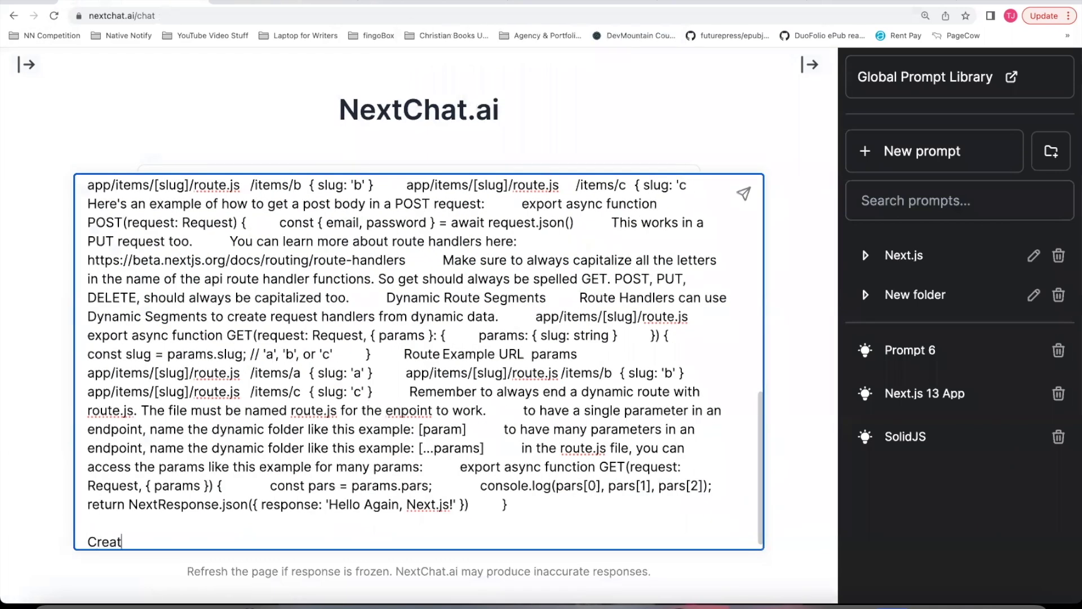
pyautogui.write('e a GET endpoint with the a')
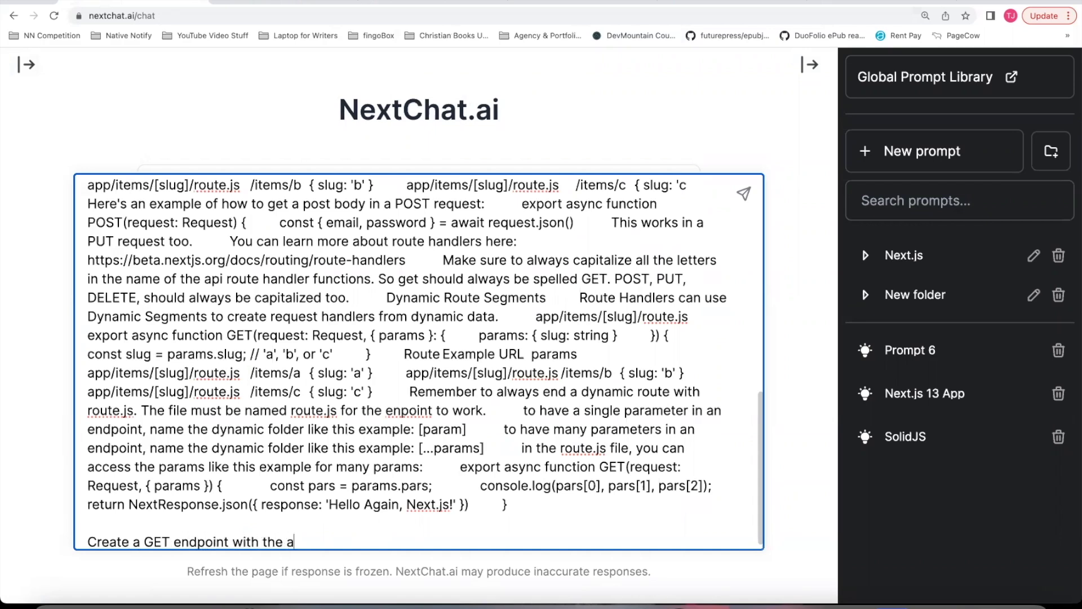
pyautogui.write('pi /api')
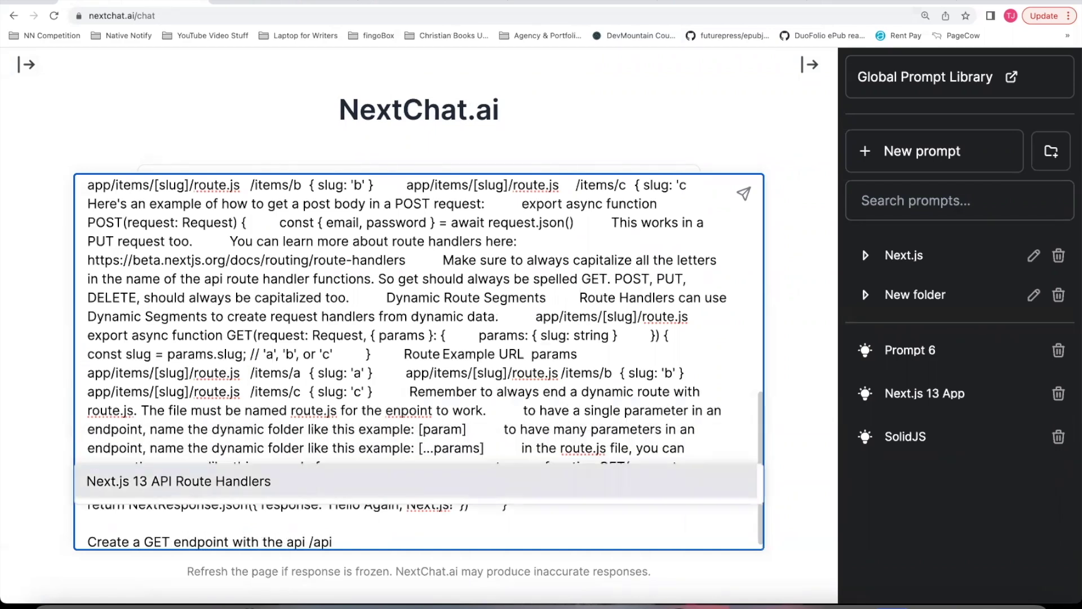
pyautogui.write('/users')
pyautogui.press('Return')
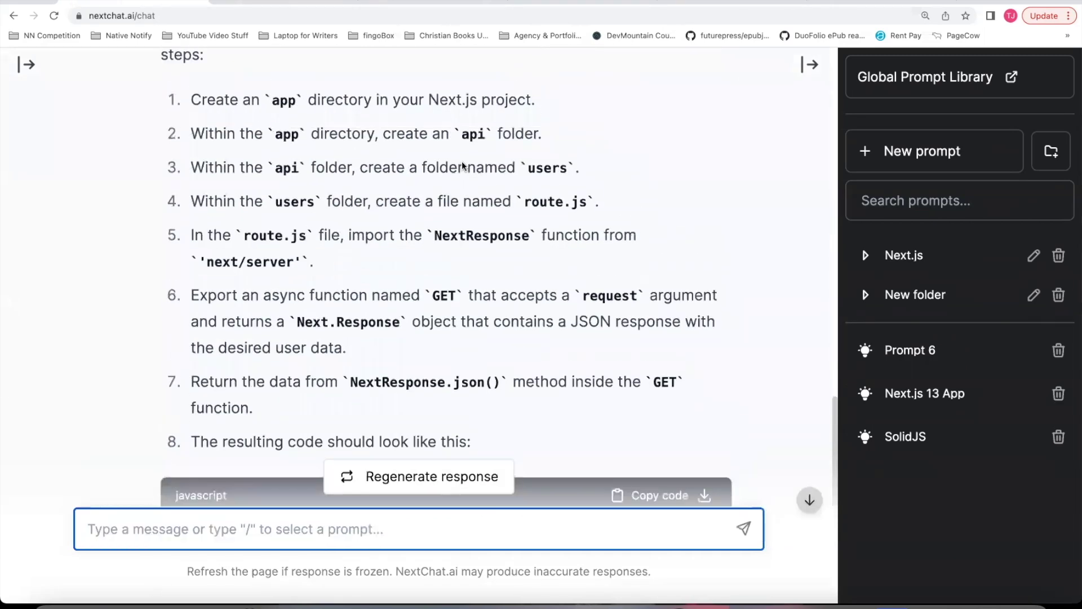
# Step: Examine the response's steps for the app, api and users folders and the route.js file
pyautogui.scroll(1, 446, 164)
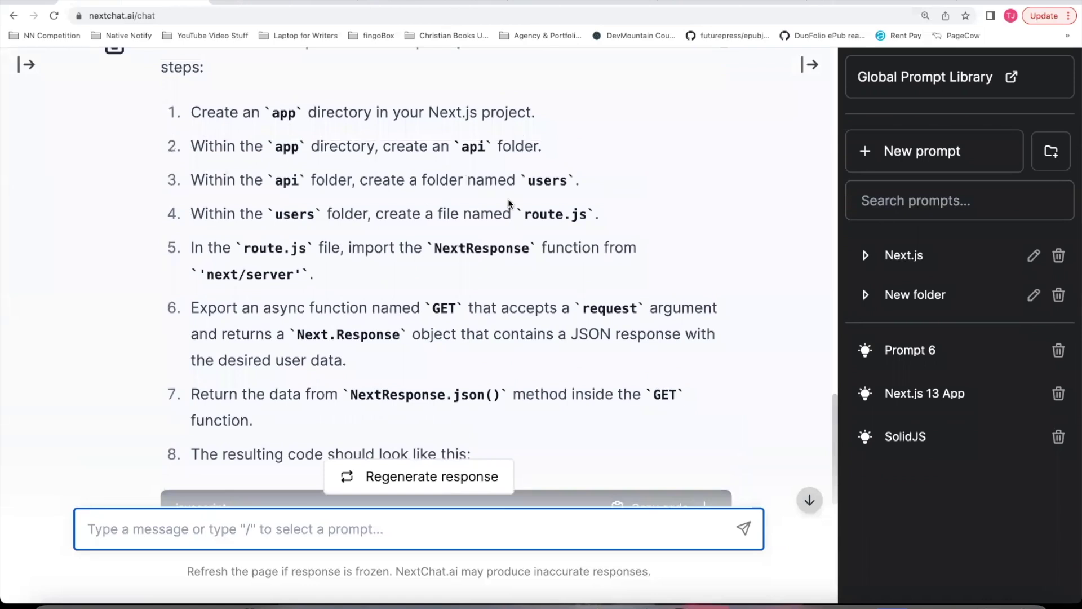
pyautogui.doubleClick(474, 148)
pyautogui.scroll(-1, 473, 148)
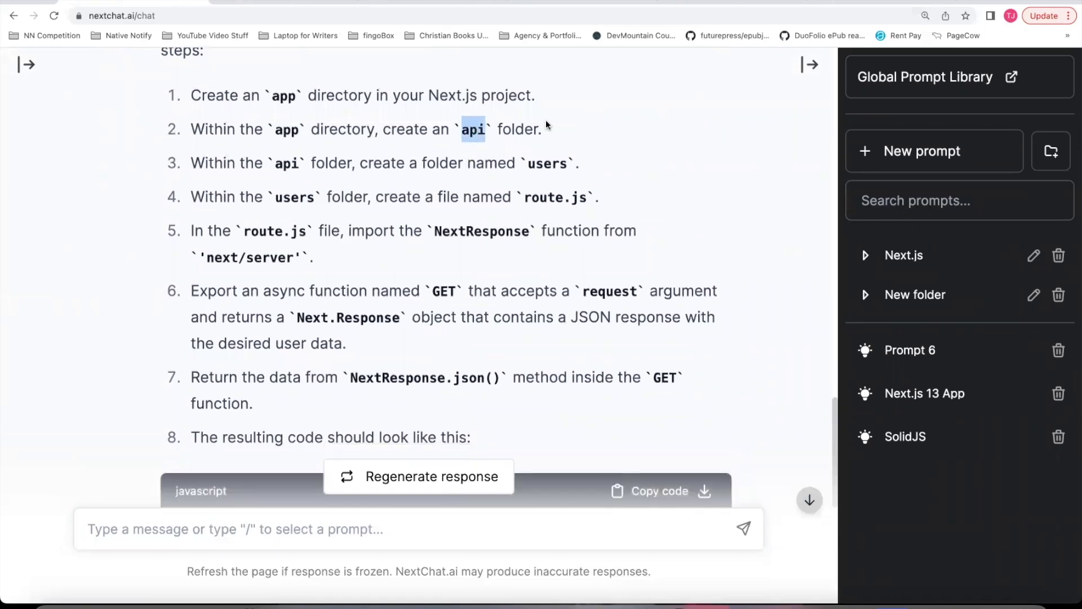
pyautogui.scroll(-1, 508, 129)
pyautogui.doubleClick(285, 140)
pyautogui.scroll(-2, 286, 140)
pyautogui.doubleClick(541, 100)
pyautogui.scroll(-1, 539, 106)
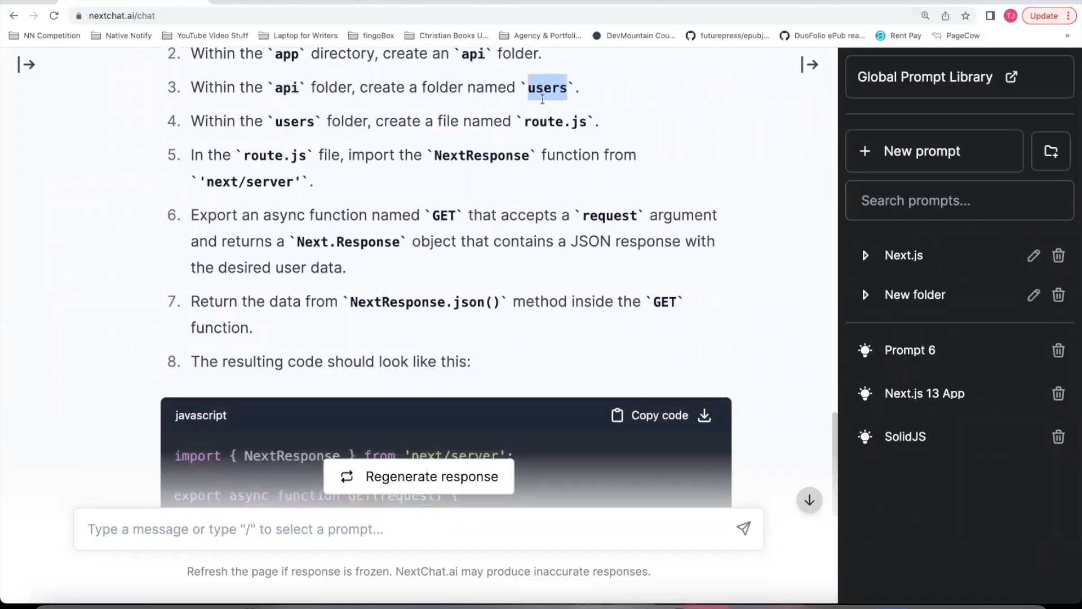
pyautogui.click(539, 119)
pyautogui.moveTo(525, 119); pyautogui.dragTo(597, 119)
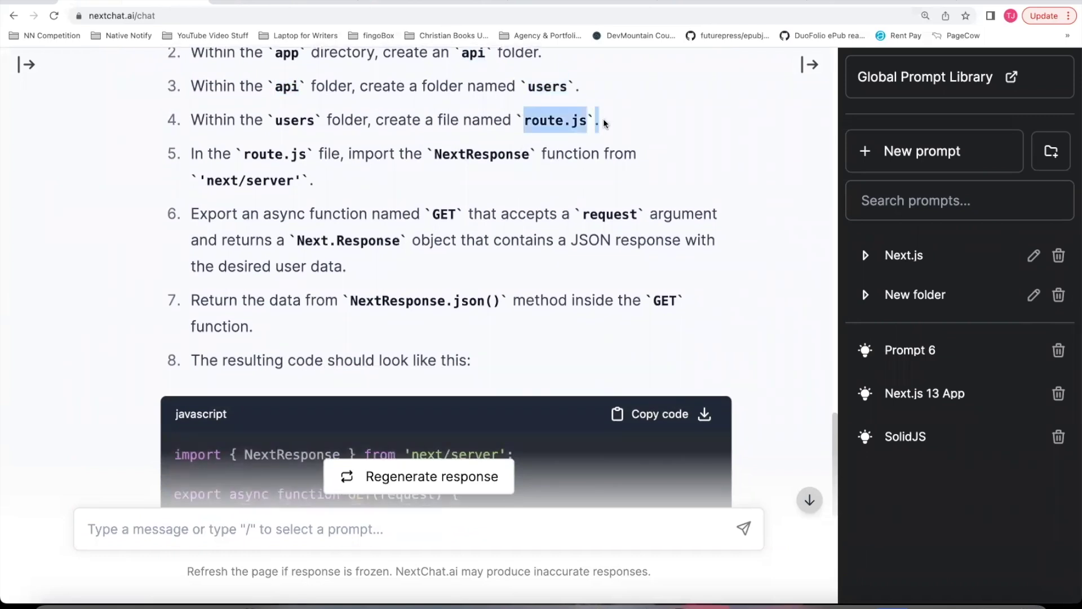
# Step: Examine the response's GET function code and the closing instructions for testing the API endpoint
pyautogui.scroll(-2, 588, 121)
pyautogui.scroll(-10, 489, 219)
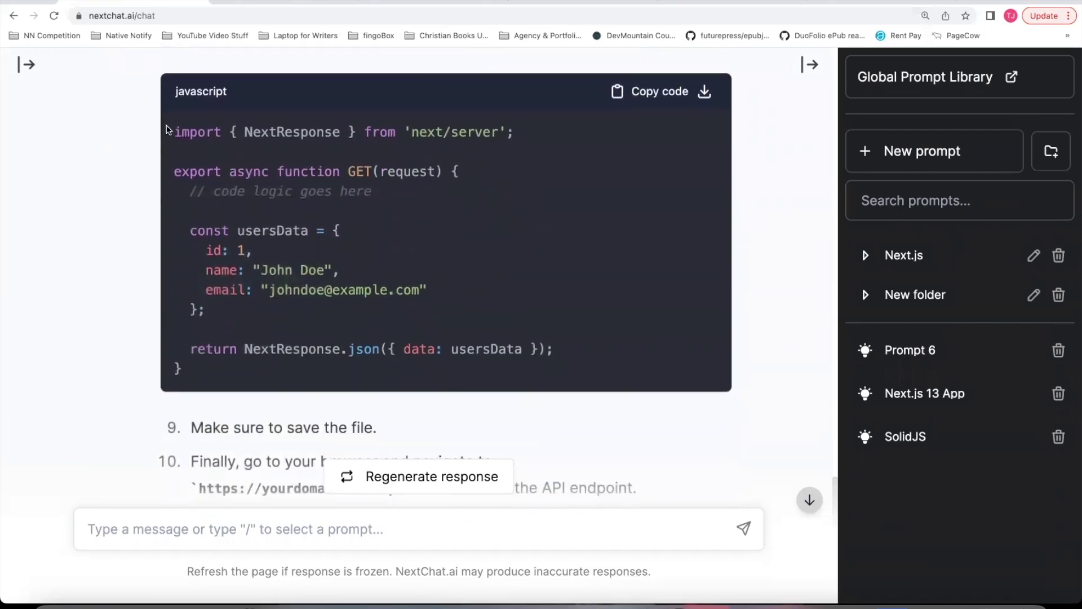
pyautogui.moveTo(174, 128); pyautogui.dragTo(607, 316)
pyautogui.click(608, 316)
pyautogui.scroll(-1, 608, 316)
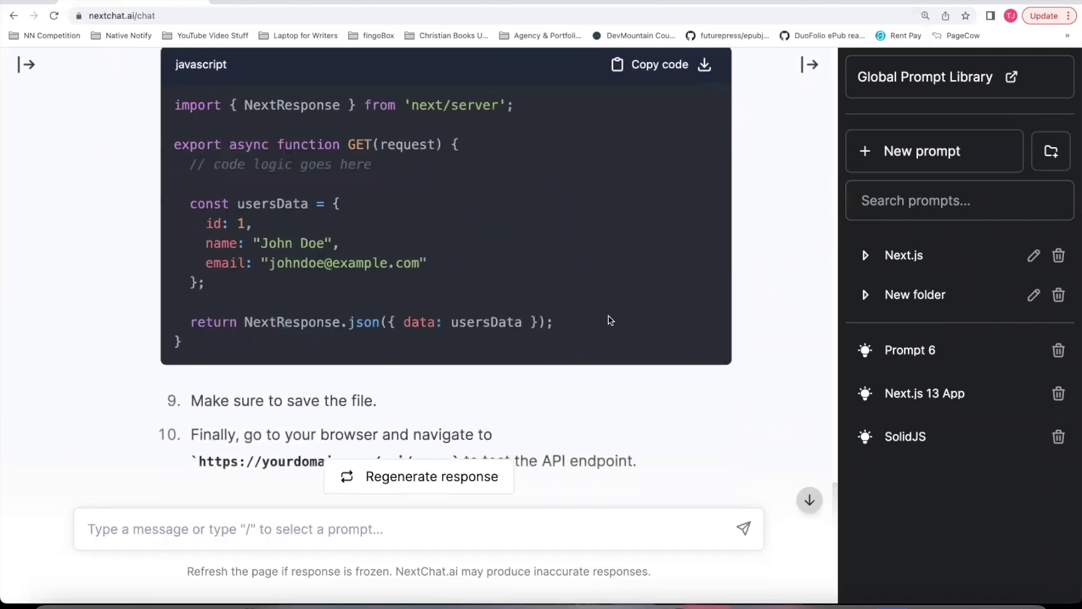
pyautogui.scroll(2, 608, 316)
pyautogui.scroll(-4, 607, 316)
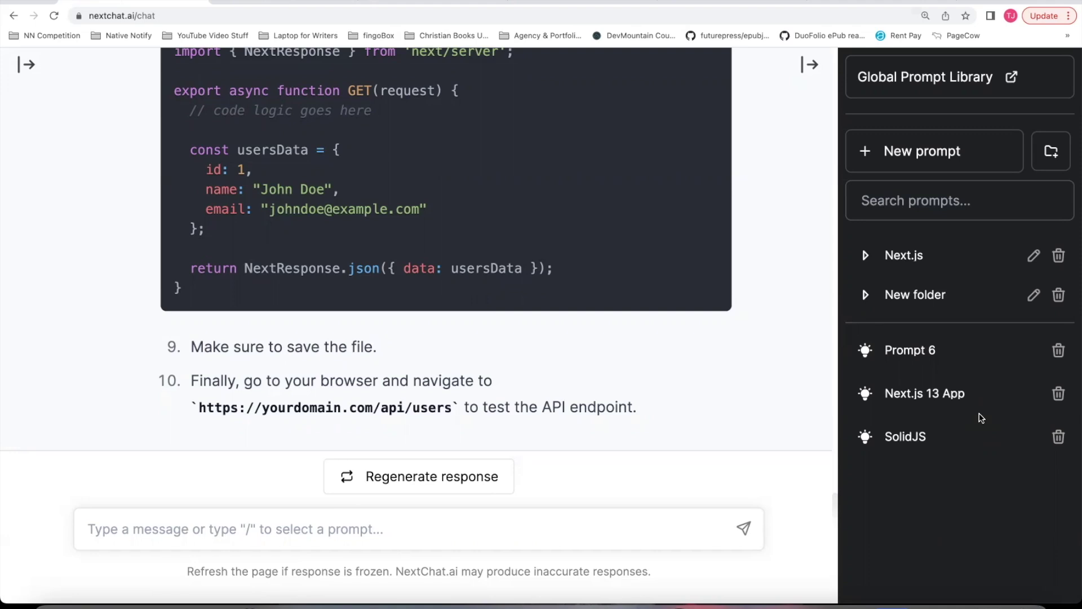
pyautogui.scroll(6, 726, 267)
pyautogui.scroll(-7, 725, 262)
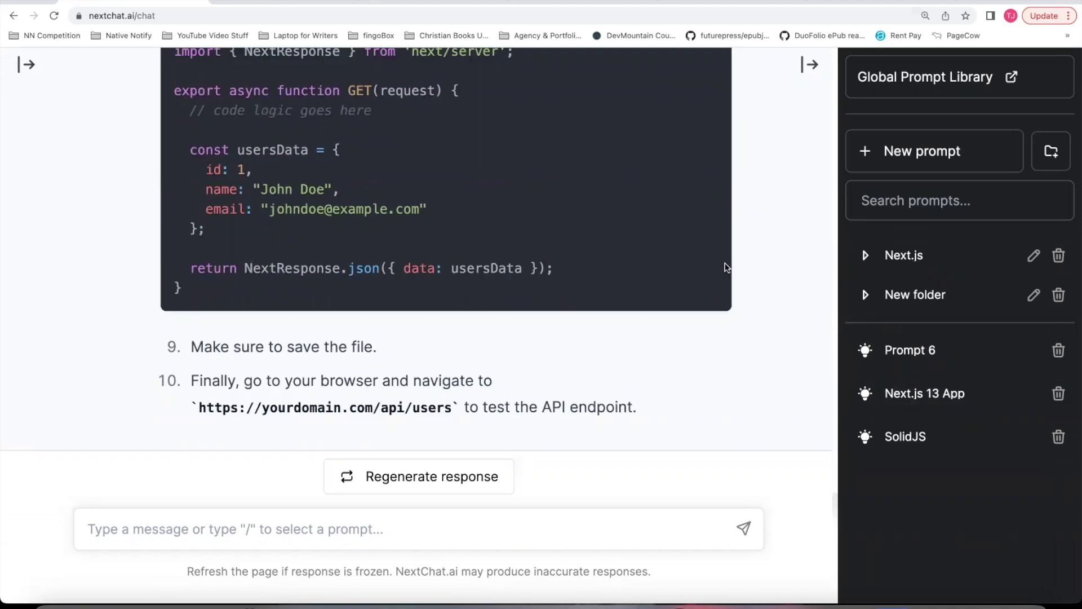